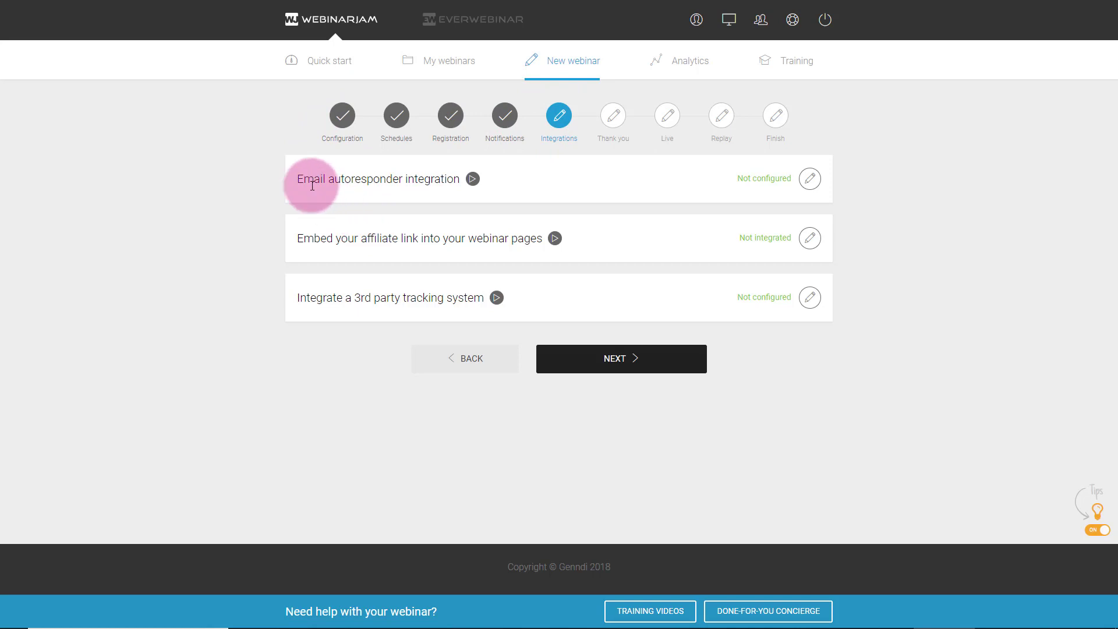
Start configuring the ActiveCampaign tile in WebinarJam's email autoresponder integrations.
{"action": "left_click", "coordinate": [806, 185]}
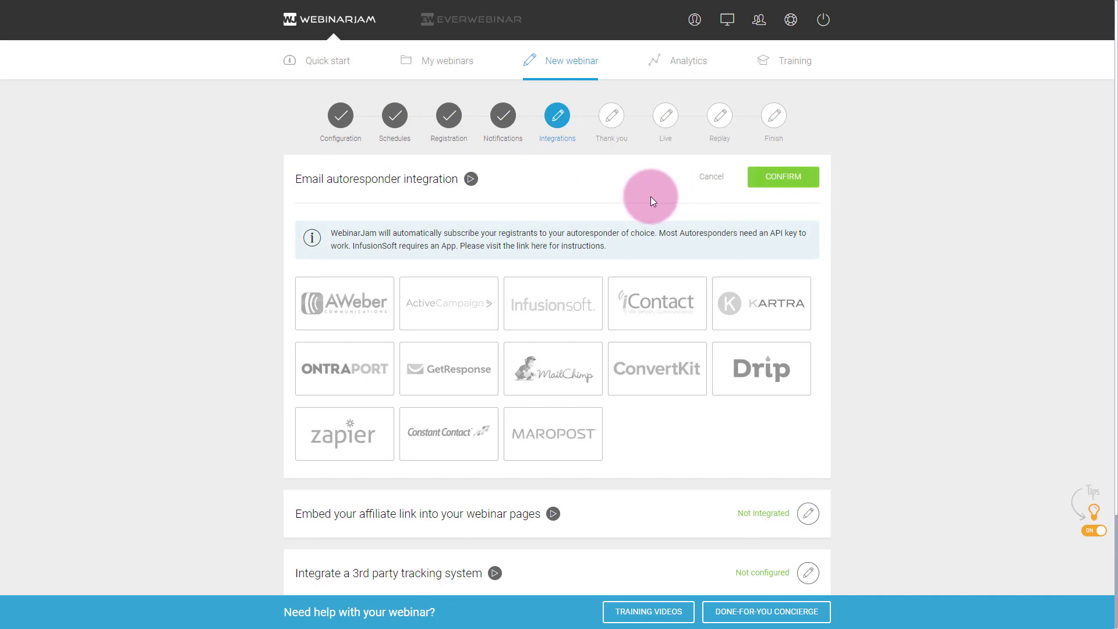
{"action": "scroll", "coordinate": [651, 196], "scroll_direction": "down", "scroll_amount": 3}
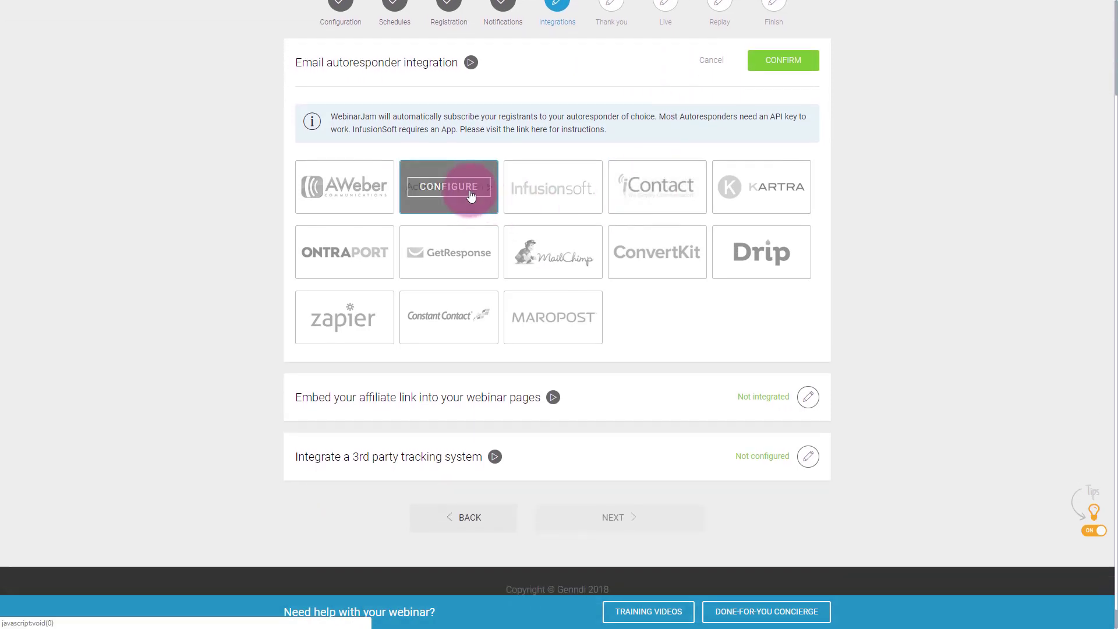
{"action": "left_click", "coordinate": [470, 195]}
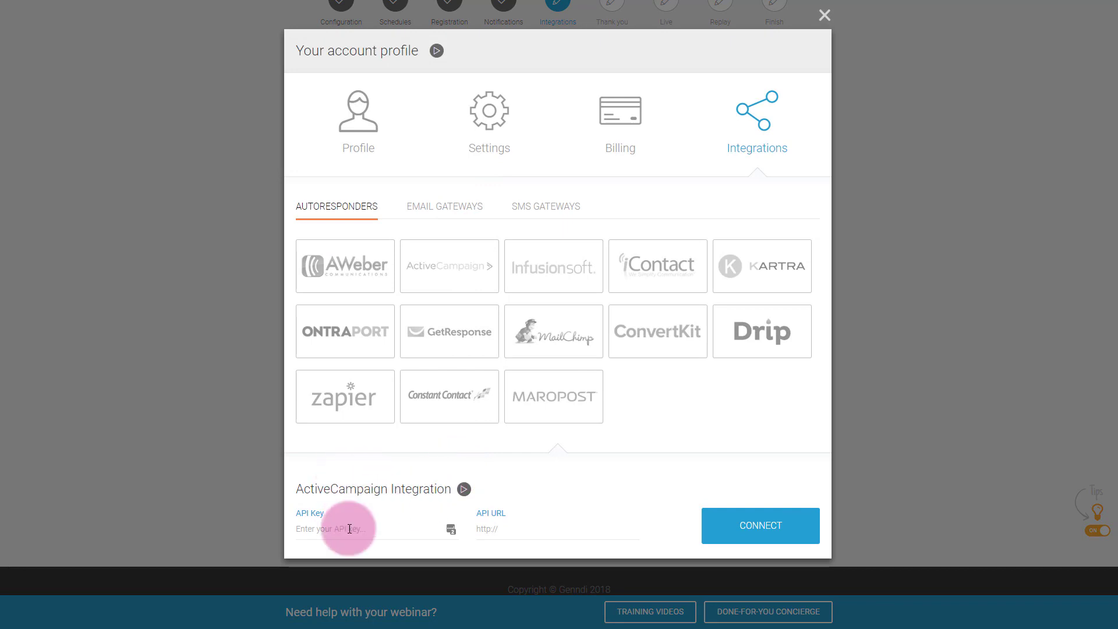
Focus the API Key and API URL fields, then go to ActiveCampaign's Developer settings.
{"action": "left_click", "coordinate": [318, 525]}
{"action": "left_click", "coordinate": [510, 518]}
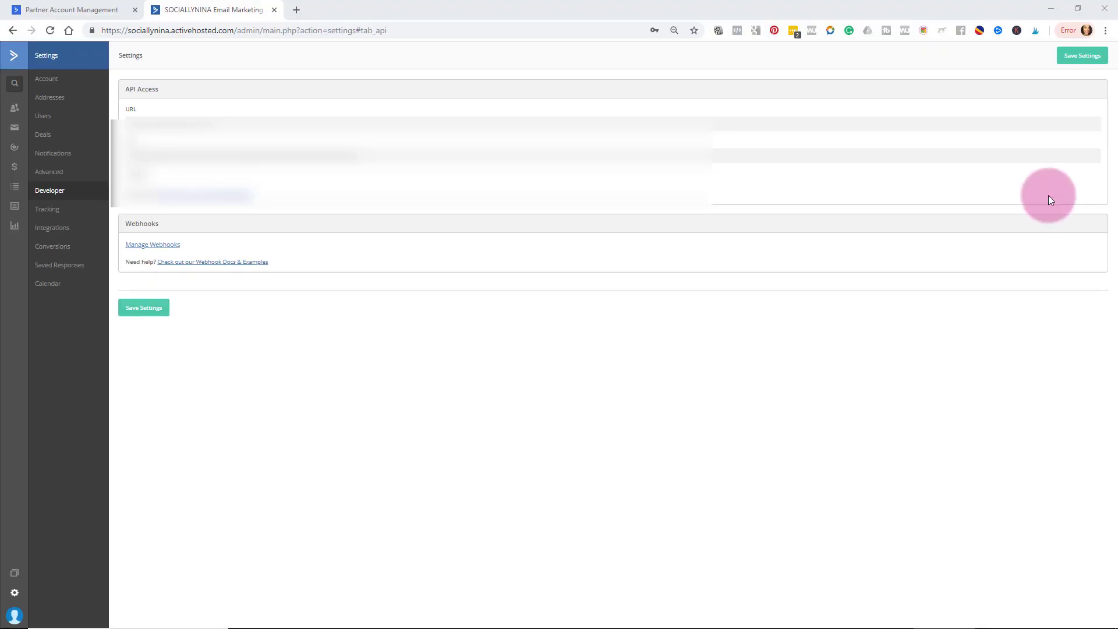
{"action": "left_click", "coordinate": [69, 241]}
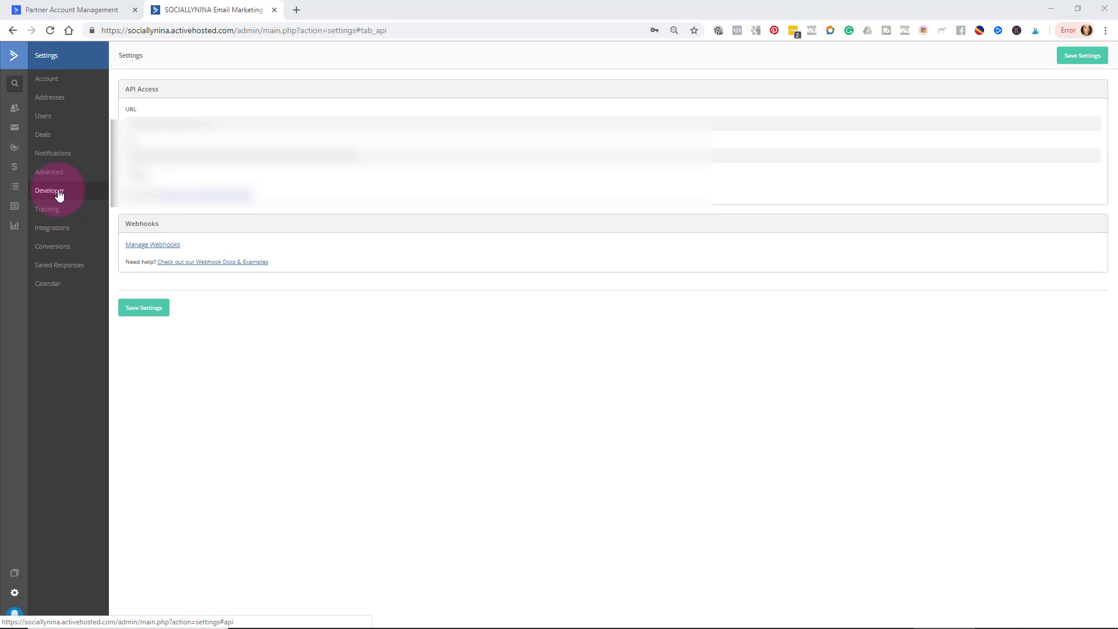
Copy the API URL value from ActiveCampaign's Developer API access section.
{"action": "left_click", "coordinate": [215, 124]}
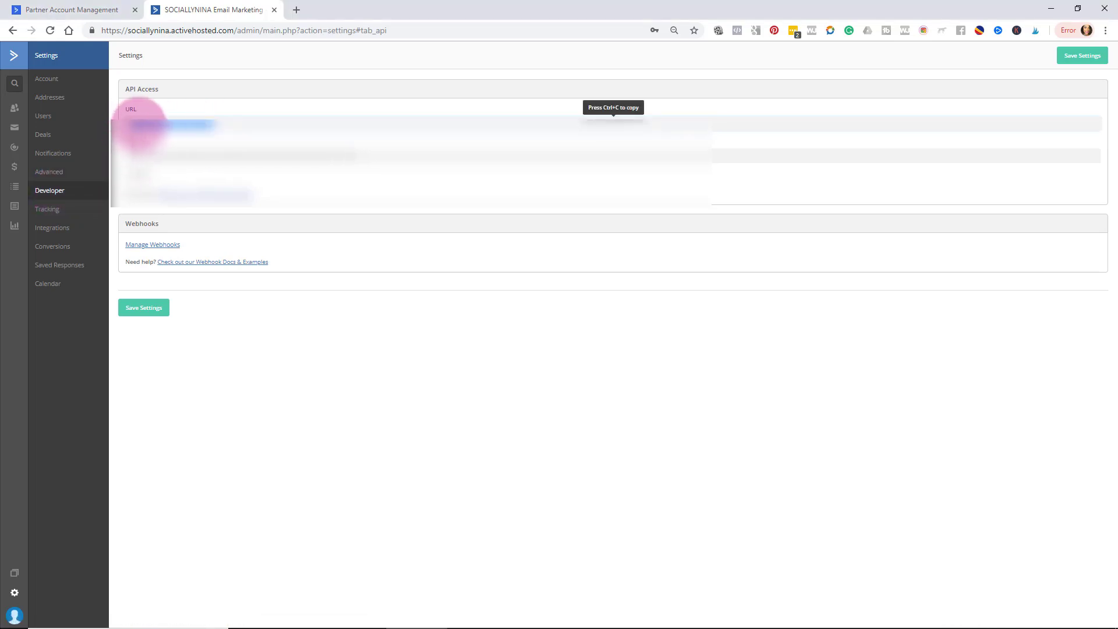
{"action": "right_click", "coordinate": [140, 125]}
{"action": "left_click", "coordinate": [169, 140]}
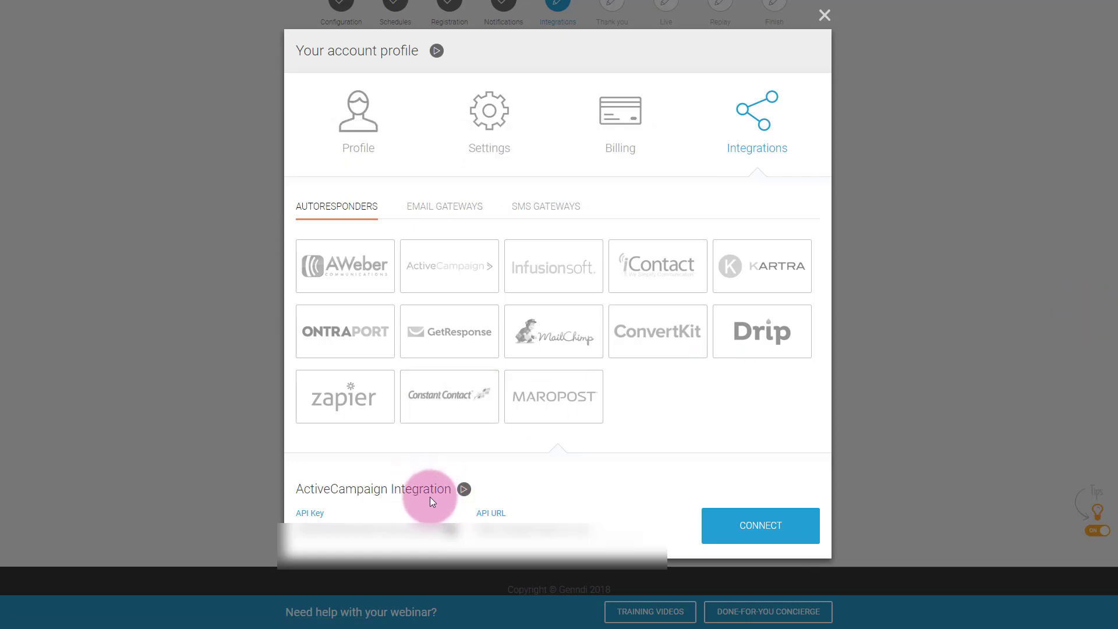
Connect the ActiveCampaign account using the pasted key and URL, then close the profile modal.
{"action": "left_click", "coordinate": [771, 529]}
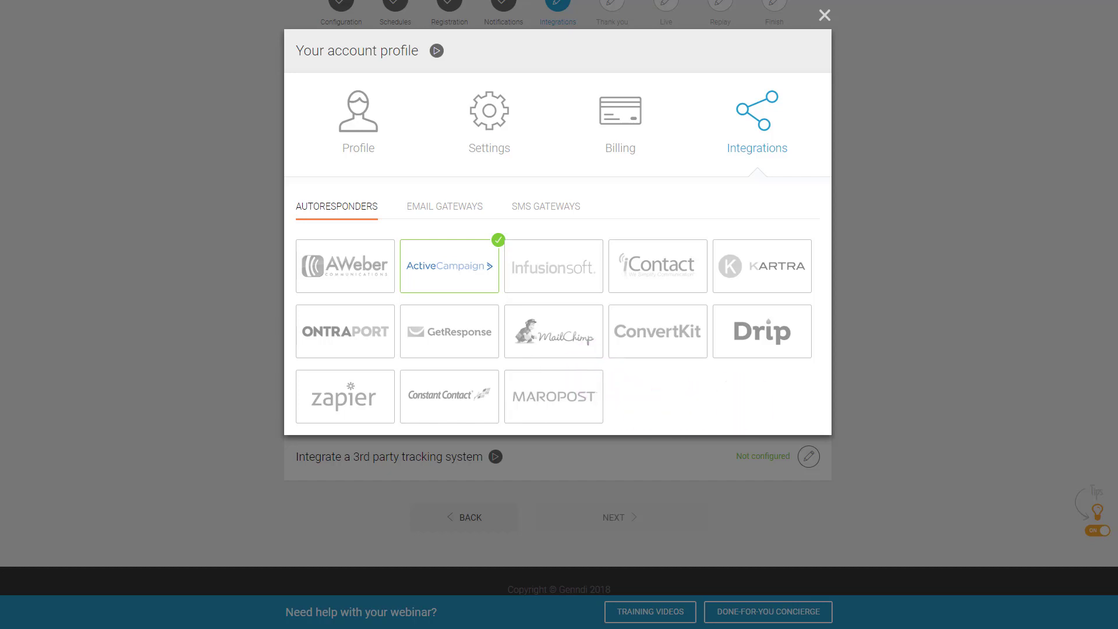
{"action": "left_click", "coordinate": [824, 17]}
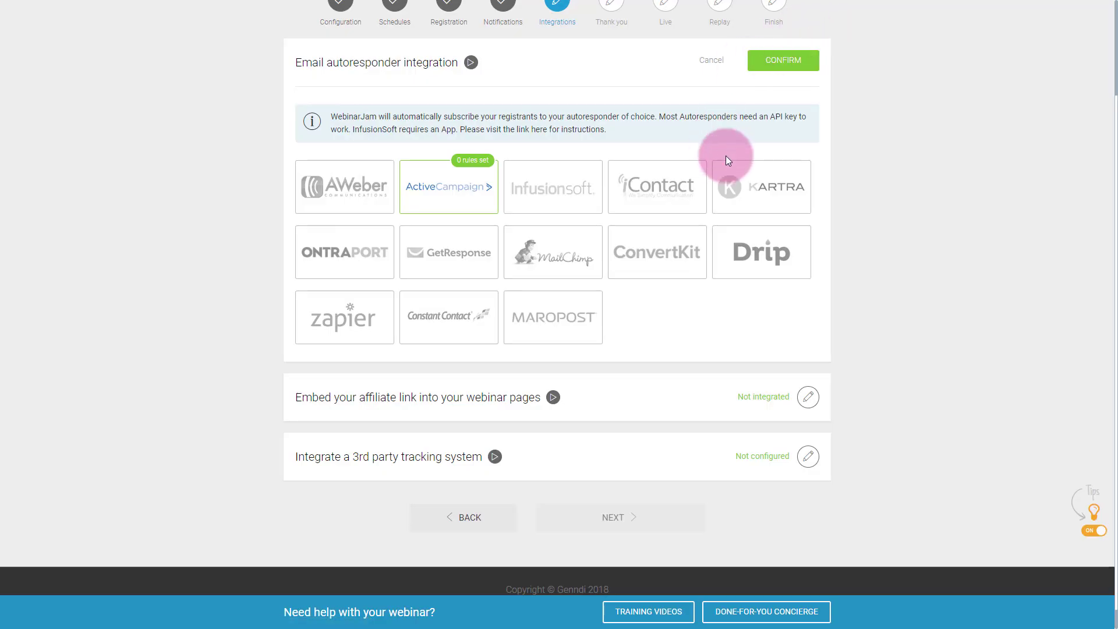
{"action": "scroll", "coordinate": [781, 215], "scroll_direction": "down", "scroll_amount": 1}
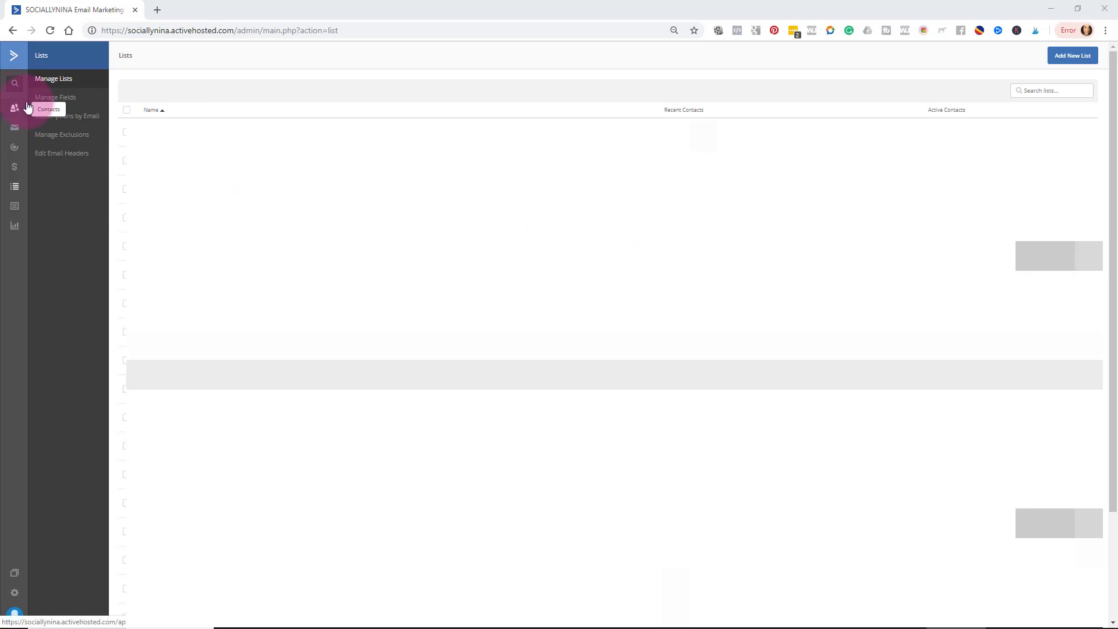
{"action": "left_click", "coordinate": [1067, 61]}
{"action": "left_click", "coordinate": [638, 121]}
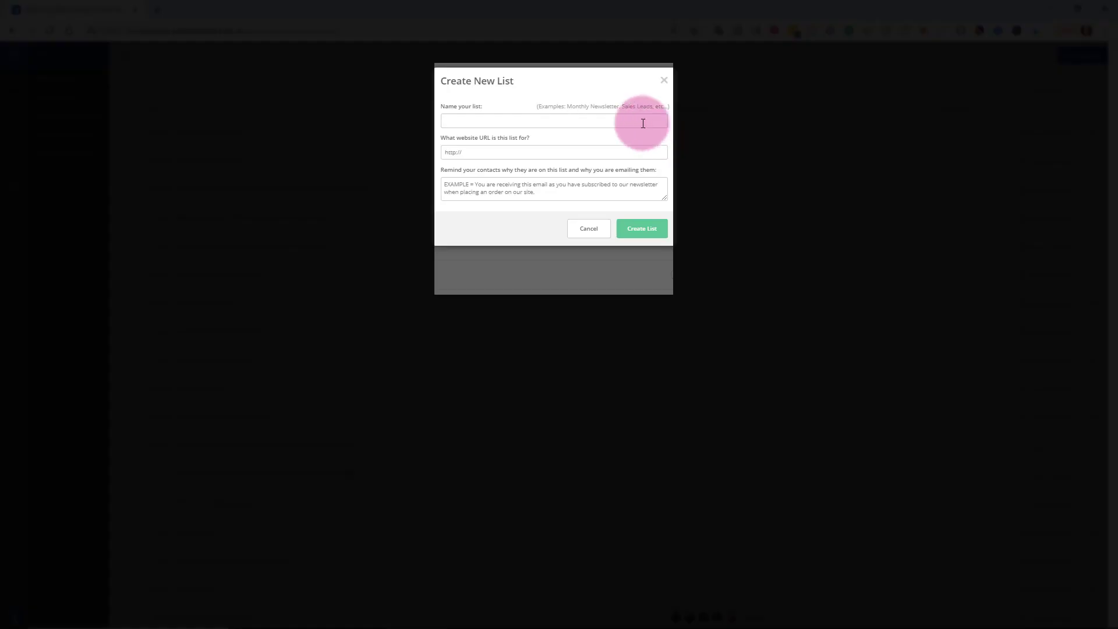
{"action": "type", "text": "w"}
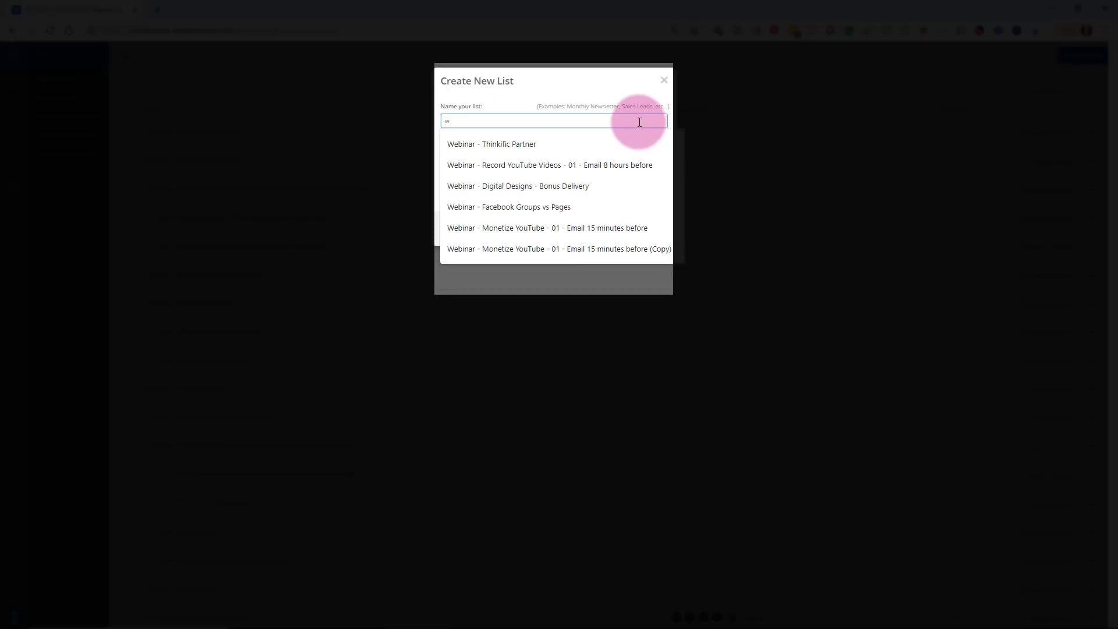
{"action": "type", "text": "eb"}
{"action": "key", "text": "BackSpace"}
{"action": "key", "text": "BackSpace"}
{"action": "key", "text": "BackSpace"}
{"action": "type", "text": "Webinar - P"}
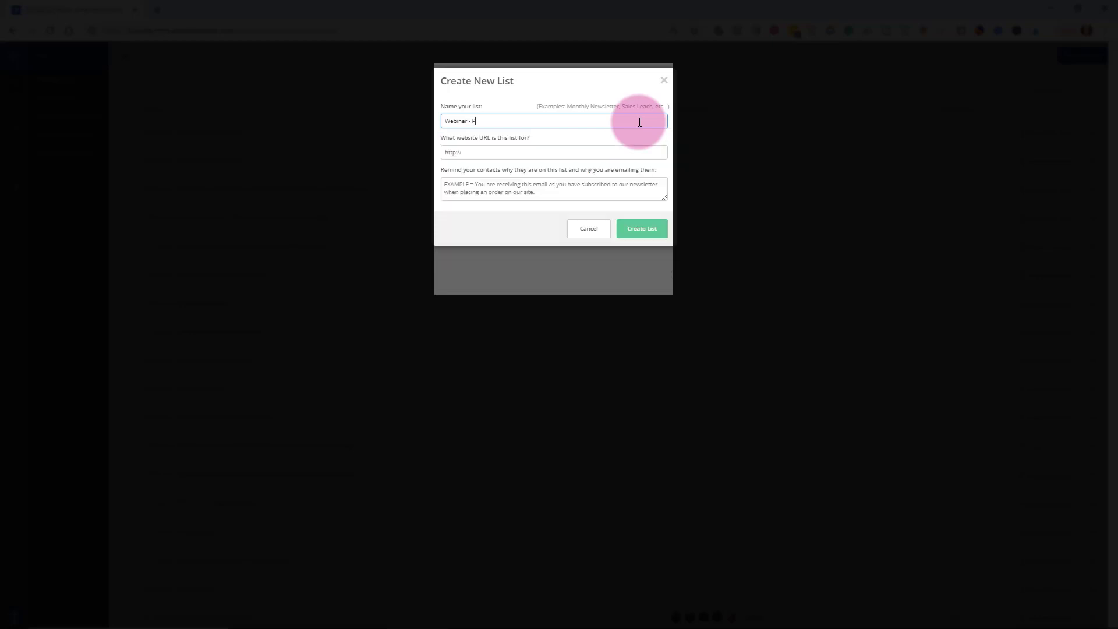
{"action": "type", "text": "icMonkey Intro Course"}
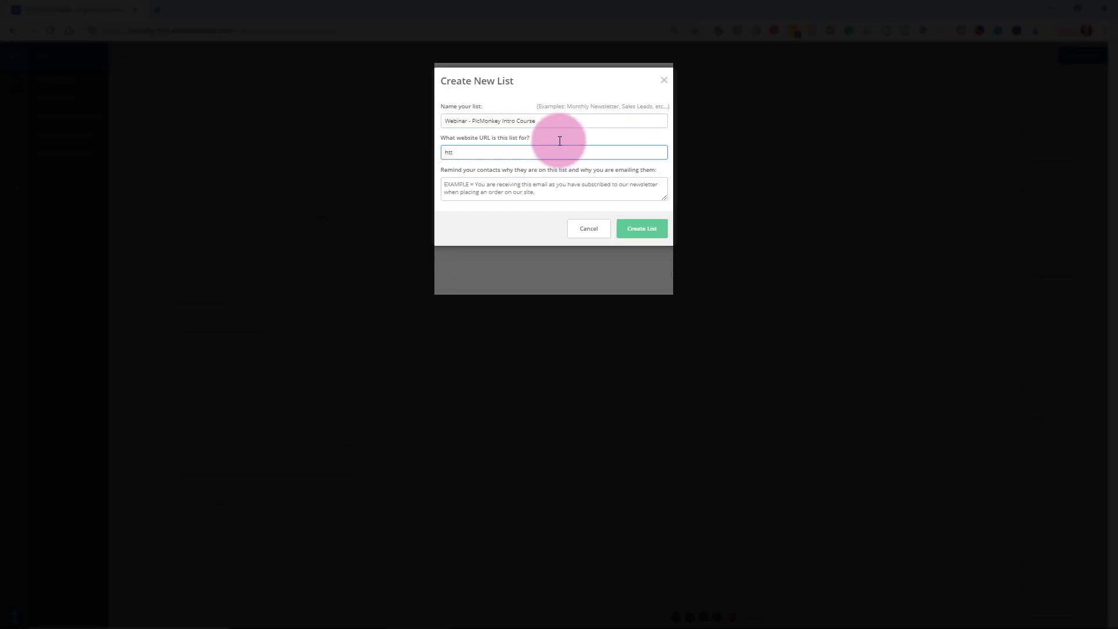
{"action": "type", "text": "p://sociallynina.com"}
{"action": "key", "text": "Tab"}
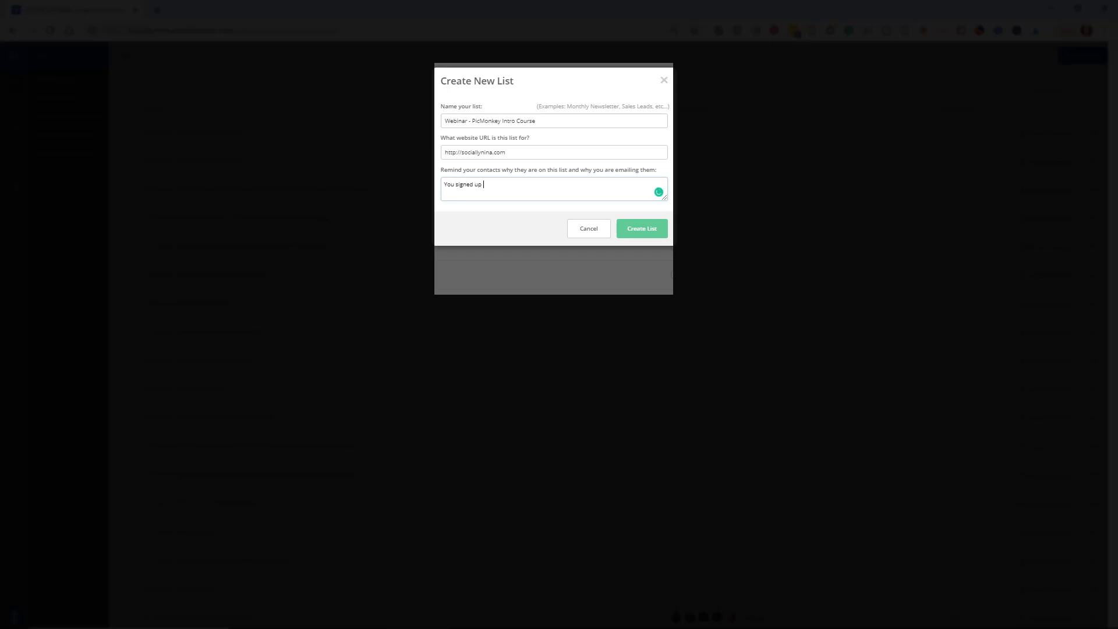
{"action": "type", "text": "y free webinar."}
{"action": "left_click", "coordinate": [643, 229]}
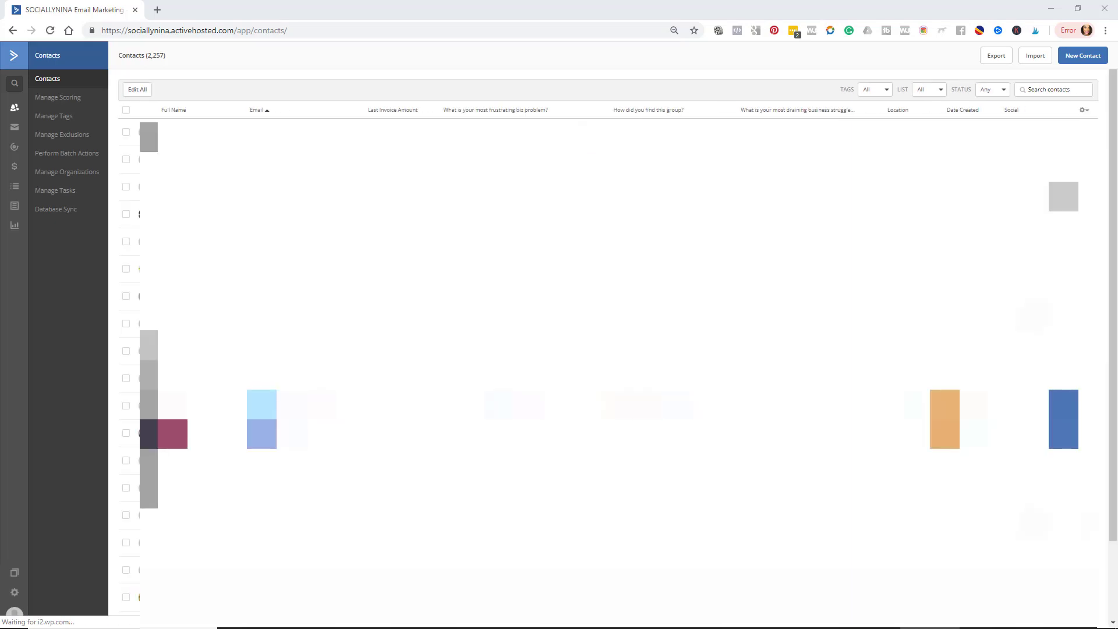
Add tags 'Webinar - PicMonkey Attended' and 'Webinar - PicMonkey Stay Until the end' in Manage Tags.
{"action": "left_click", "coordinate": [69, 122]}
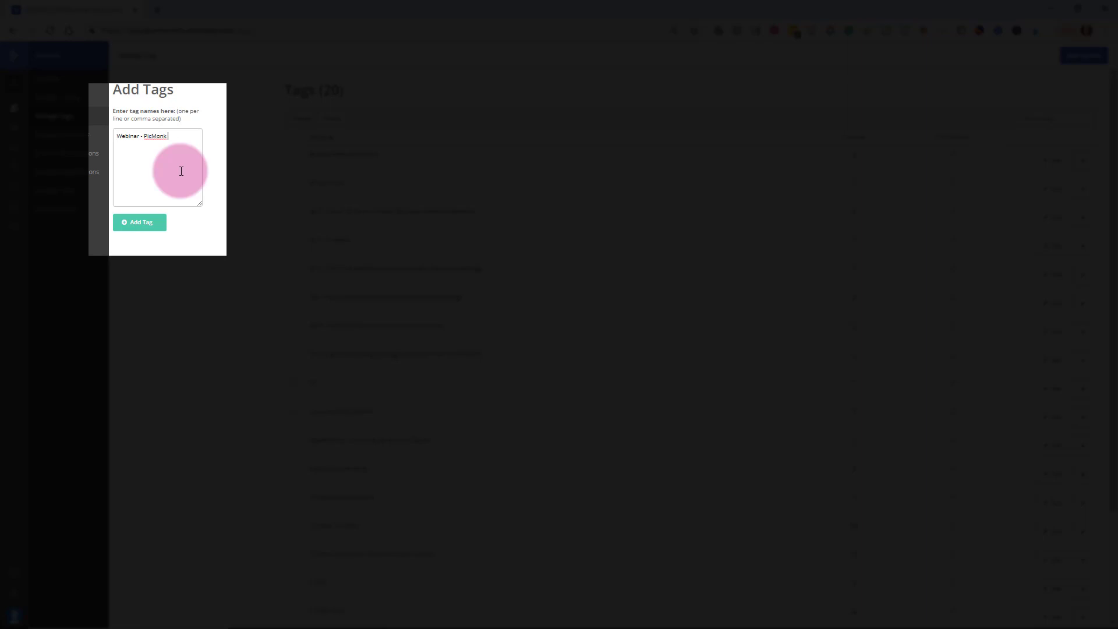
{"action": "type", "text": "ey Attended"}
{"action": "key", "text": "Return"}
{"action": "type", "text": "WEbinar"}
{"action": "key", "text": "BackSpace"}
{"action": "key", "text": "BackSpace"}
{"action": "key", "text": "BackSpace"}
{"action": "key", "text": "BackSpace"}
{"action": "type", "text": "ebinar"}
{"action": "type", "text": " - ("}
{"action": "type", "text": "Pic"}
{"action": "type", "text": "PicMonkey S"}
{"action": "type", "text": "tay Until the end"}
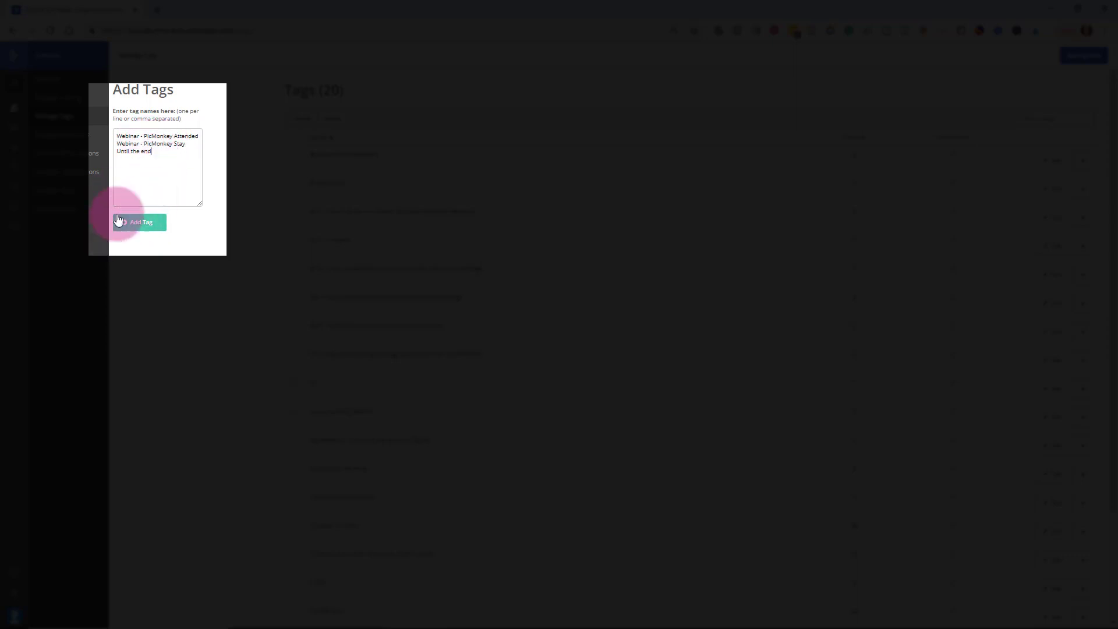
{"action": "left_click", "coordinate": [147, 227]}
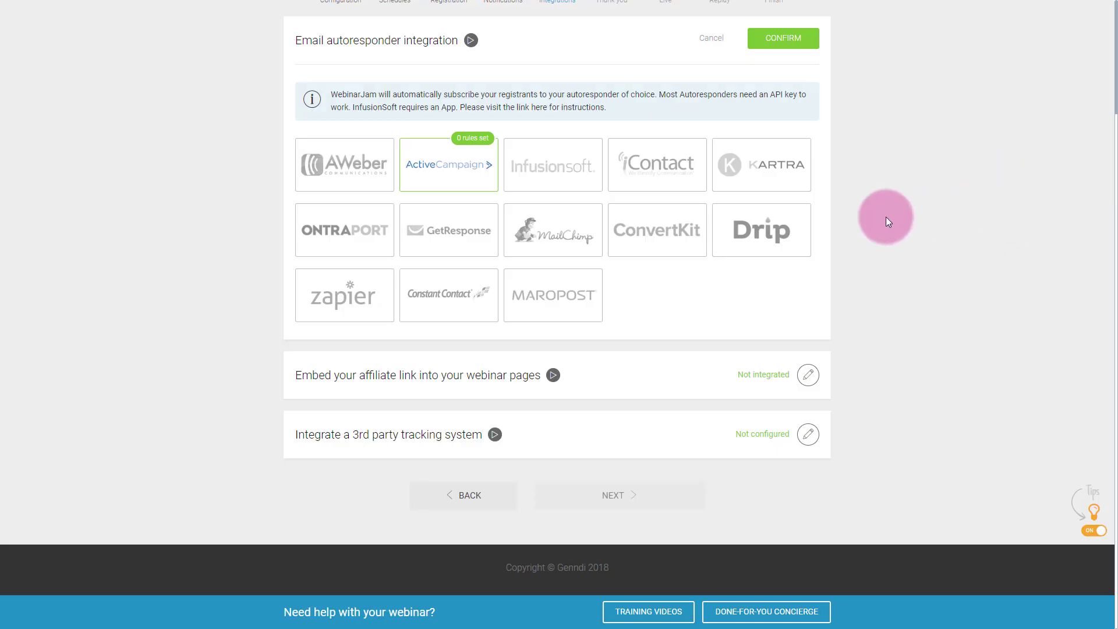
Start an ActiveCampaign rule with trigger 'When they register' and consequence 'Add to list'.
{"action": "scroll", "coordinate": [542, 83], "scroll_direction": "up", "scroll_amount": 3}
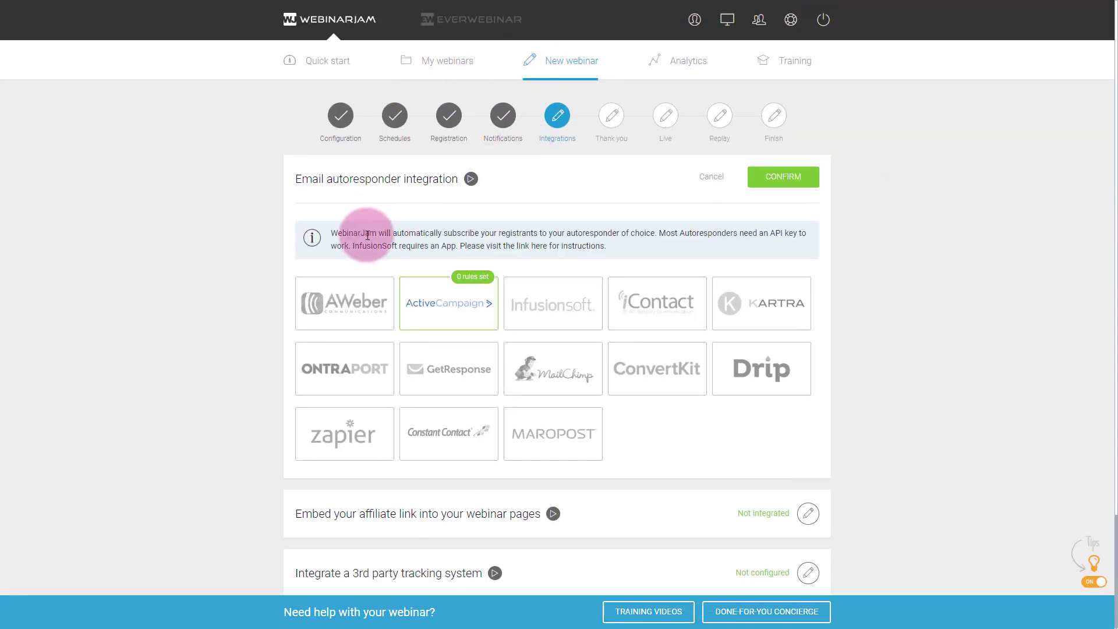
{"action": "mouse_move", "coordinate": [476, 293]}
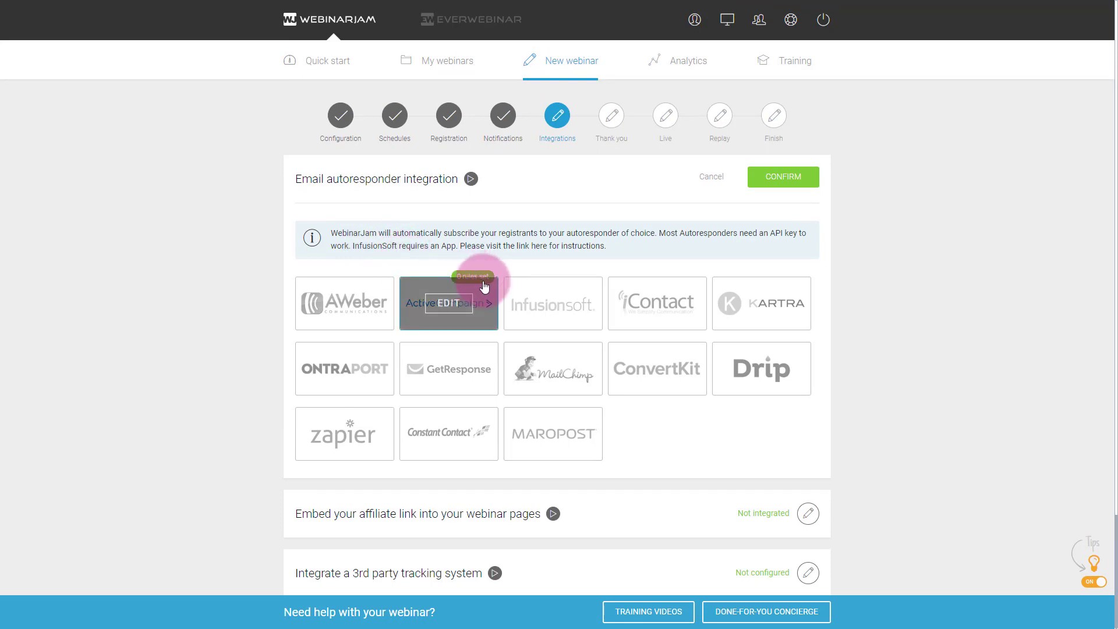
{"action": "left_click", "coordinate": [458, 303]}
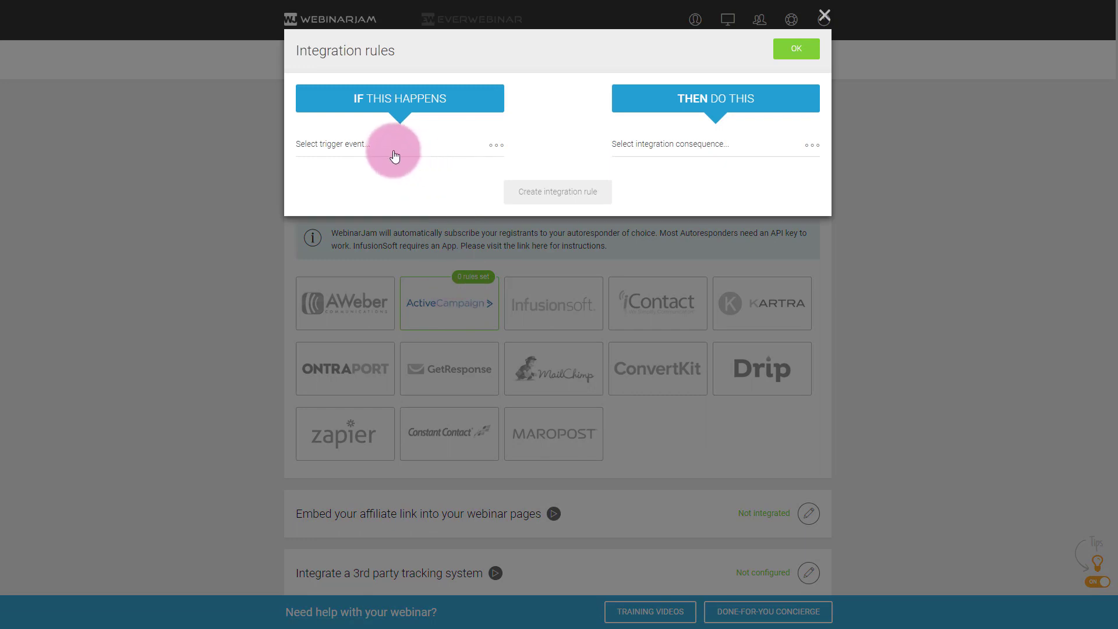
{"action": "left_click", "coordinate": [390, 144]}
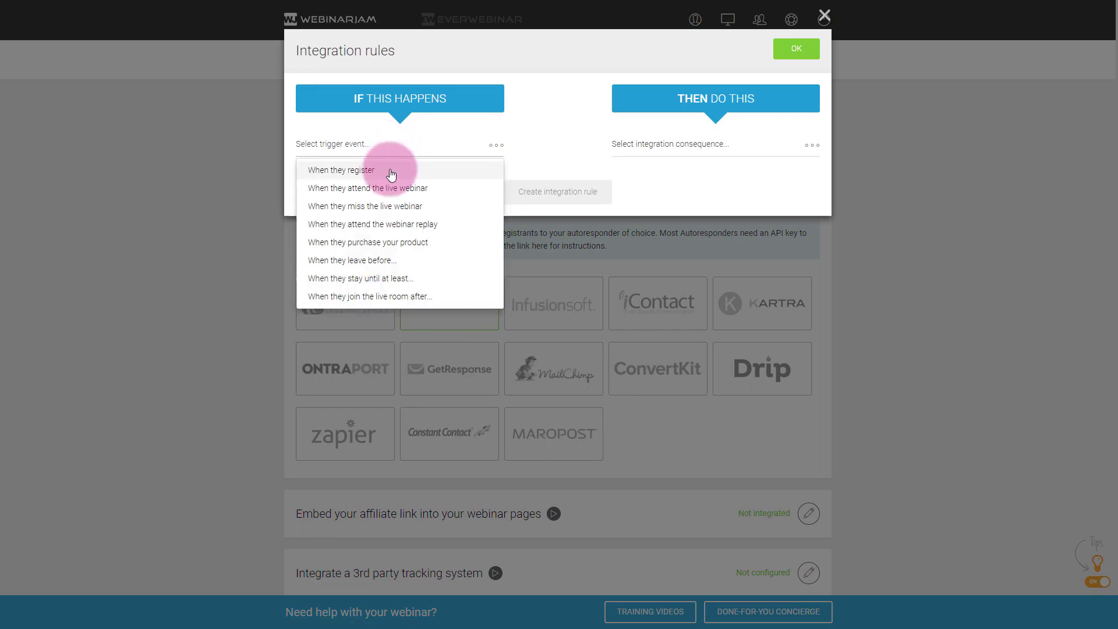
{"action": "left_click", "coordinate": [391, 171]}
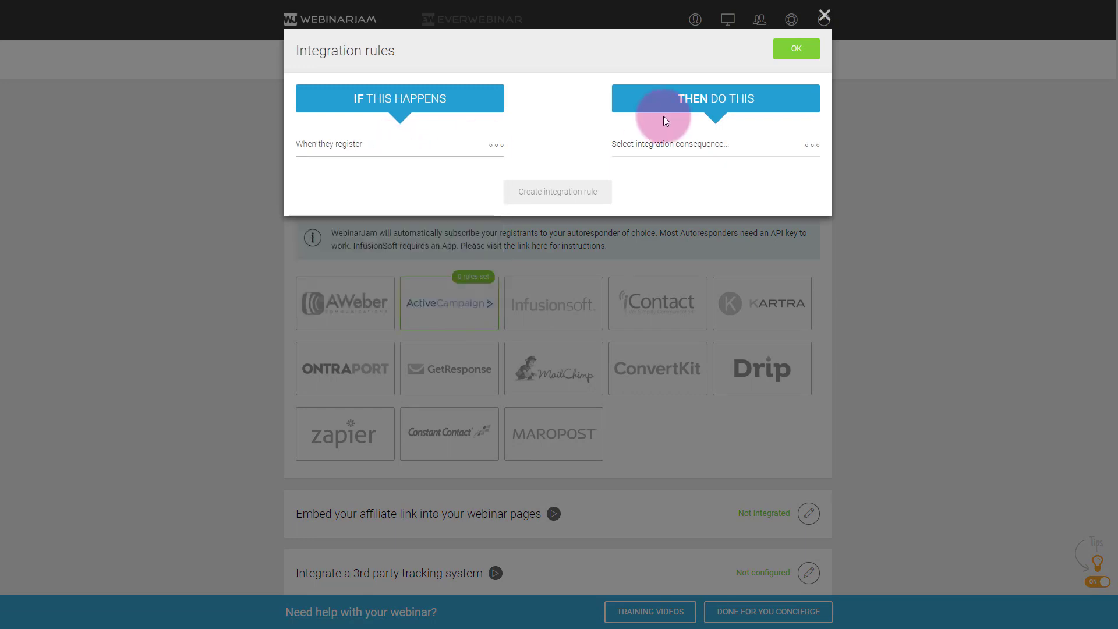
{"action": "left_click", "coordinate": [668, 145]}
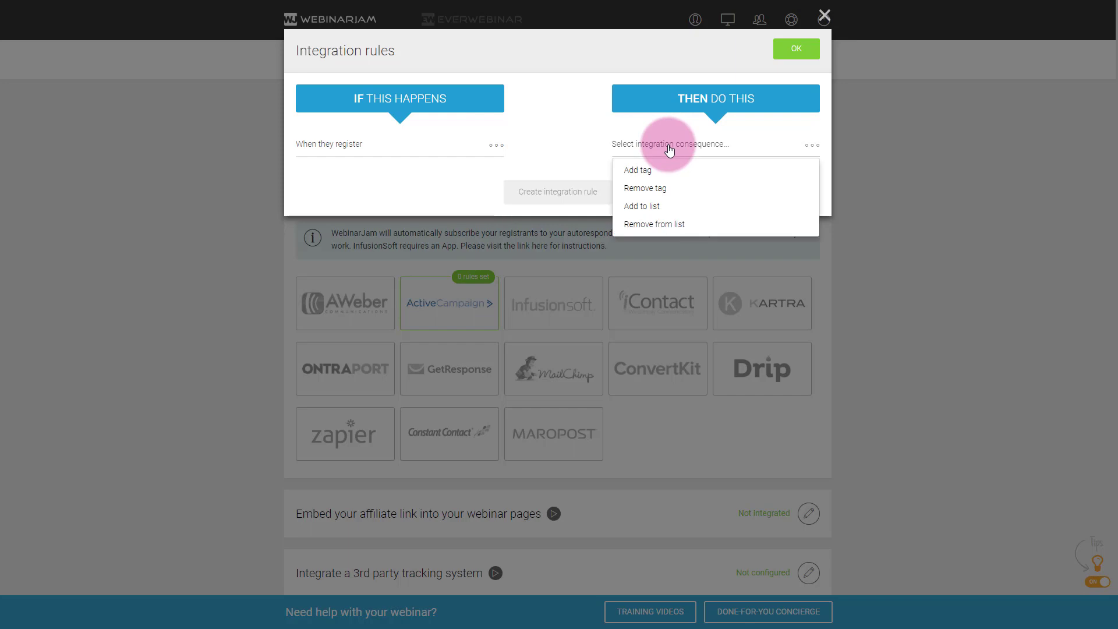
{"action": "left_click", "coordinate": [665, 207]}
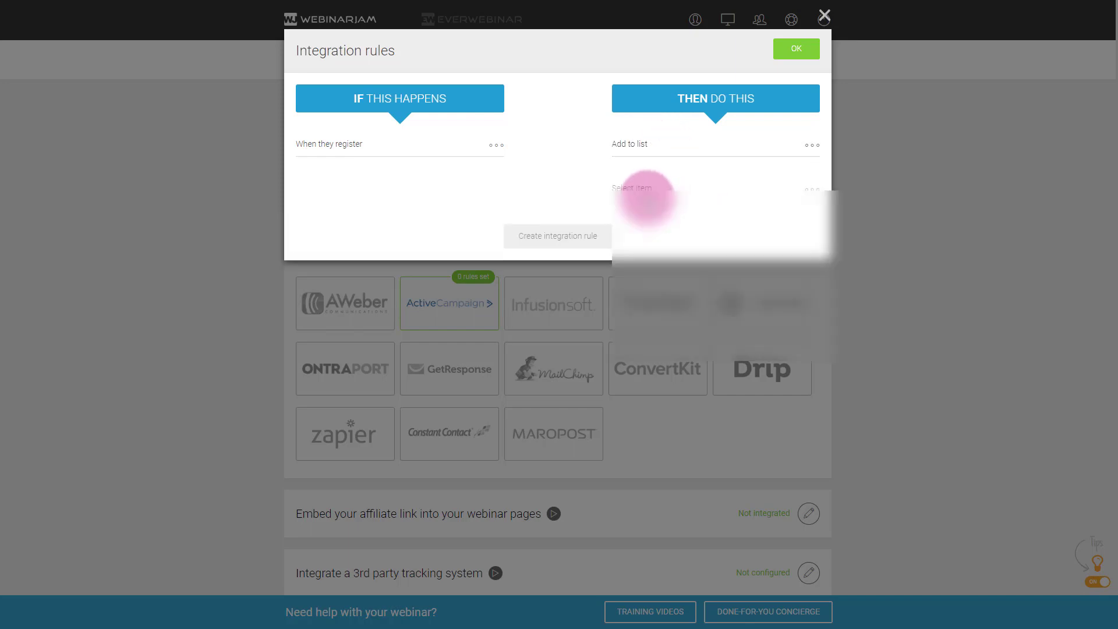
Target the Webinar - PicMonkey Intro Course list and create the integration rule.
{"action": "left_click", "coordinate": [627, 190]}
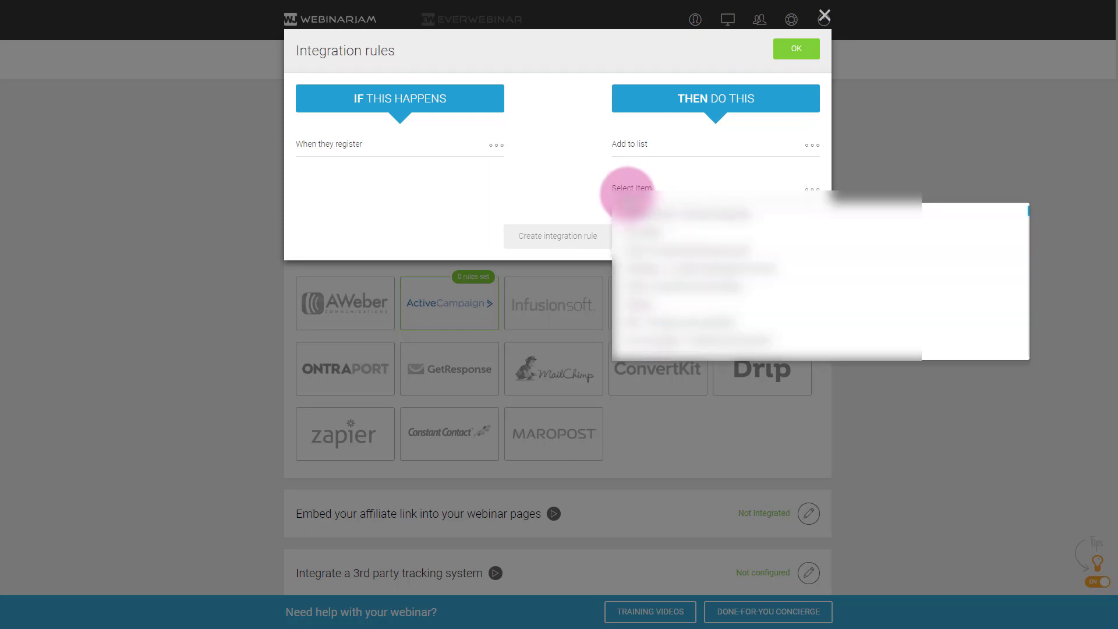
{"action": "scroll", "coordinate": [655, 294], "scroll_direction": "down", "scroll_amount": 5}
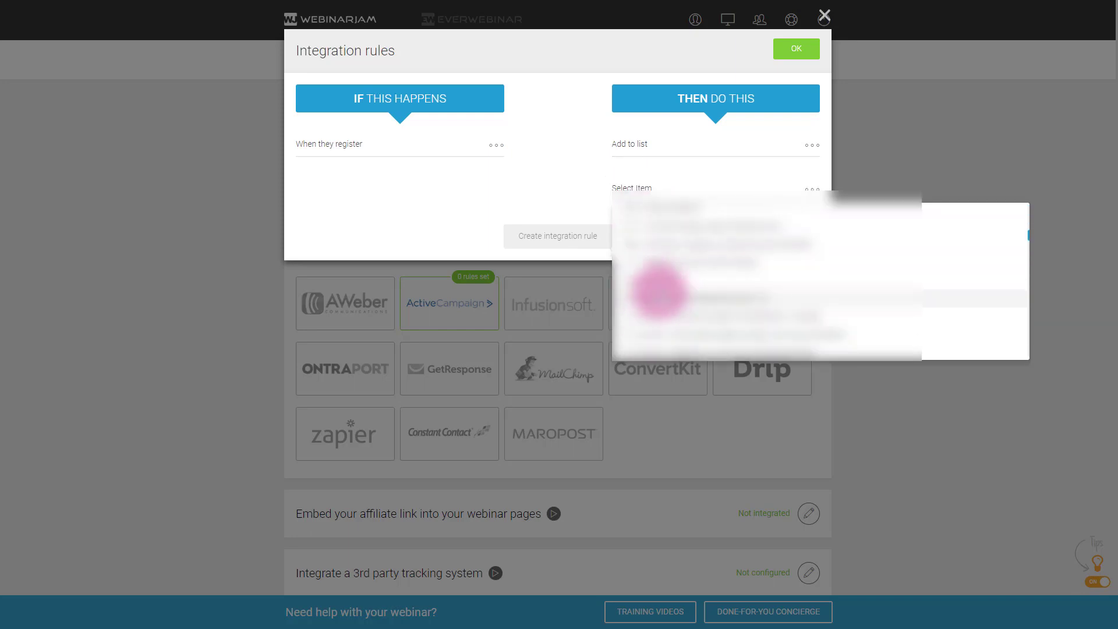
{"action": "scroll", "coordinate": [657, 296], "scroll_direction": "down", "scroll_amount": 5}
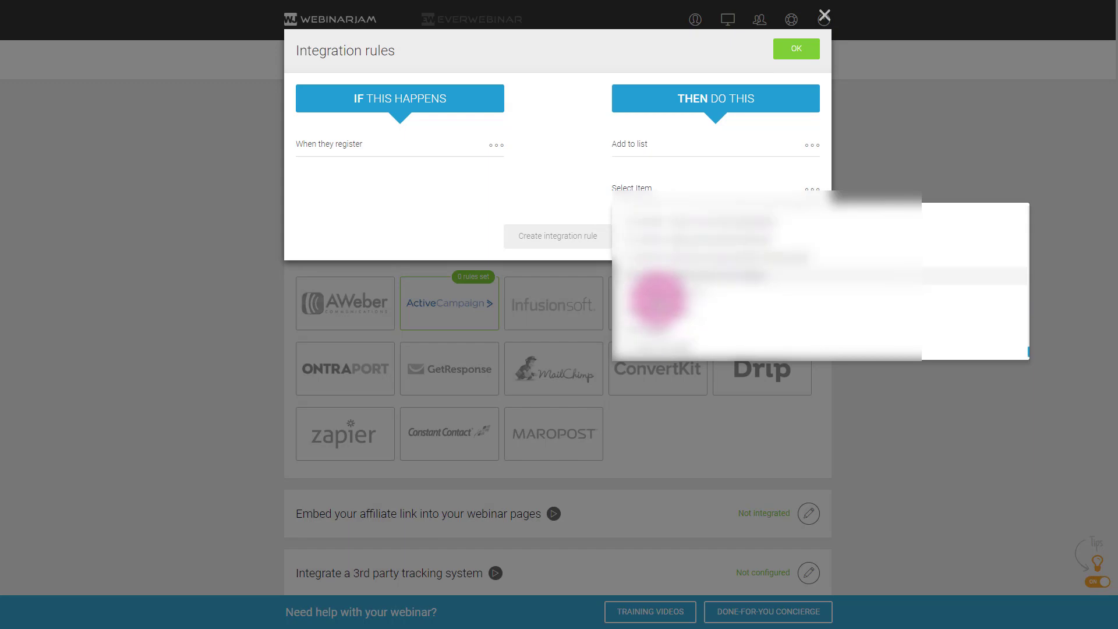
{"action": "scroll", "coordinate": [669, 309], "scroll_direction": "up", "scroll_amount": 10}
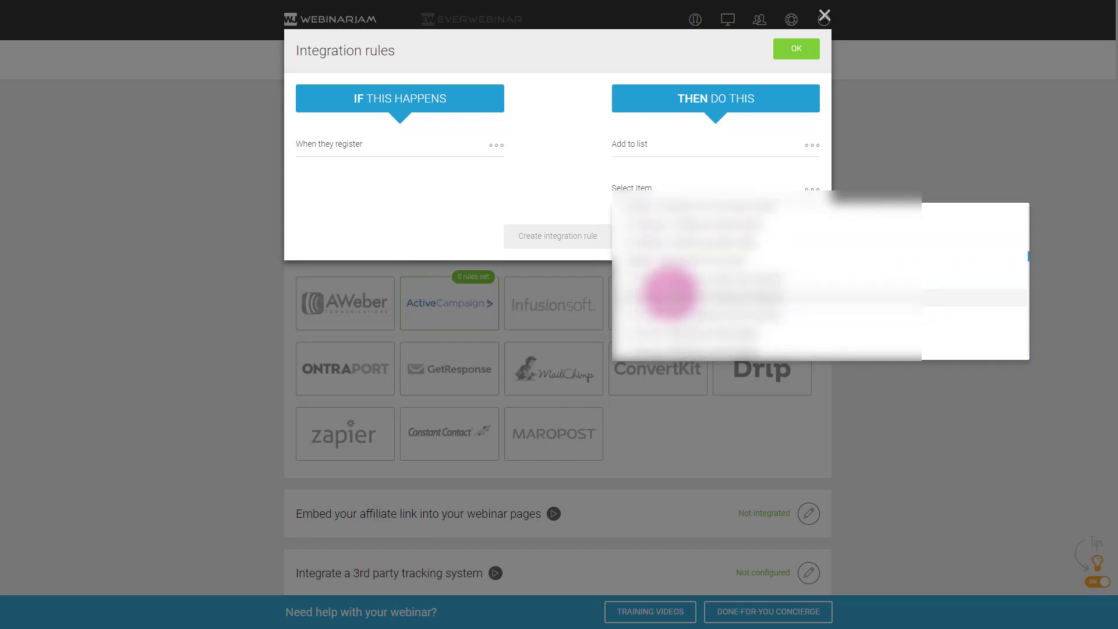
{"action": "left_click", "coordinate": [823, 17]}
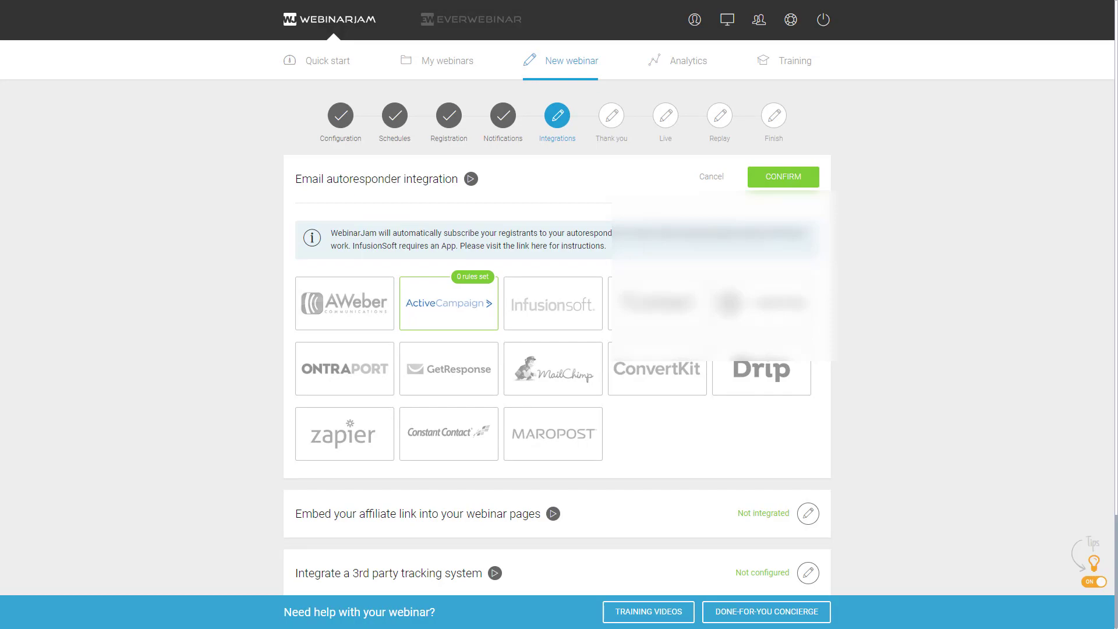
{"action": "left_click", "coordinate": [449, 302]}
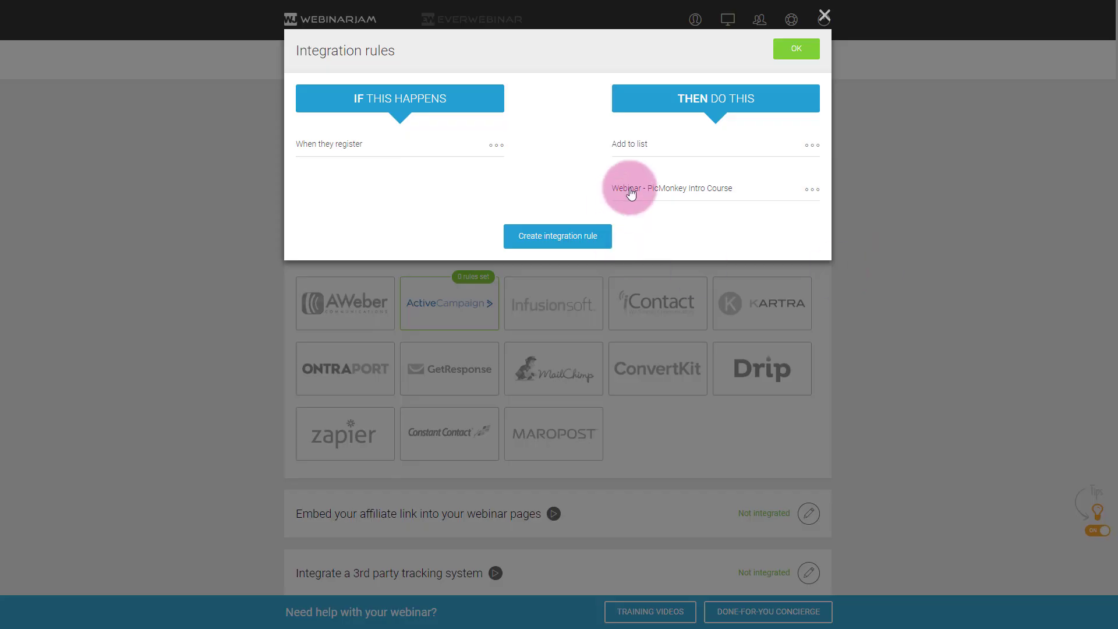
{"action": "left_click", "coordinate": [595, 239]}
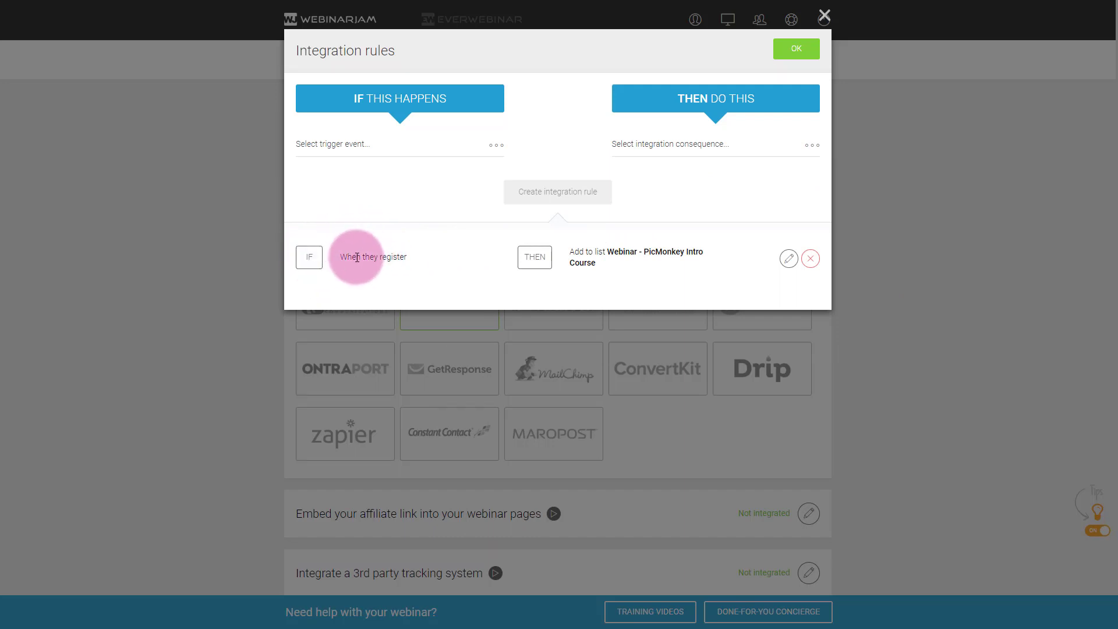
Create rule: when they attend the live webinar, add tag 'Webinar - PicMonkey Attended'.
{"action": "left_click", "coordinate": [408, 156]}
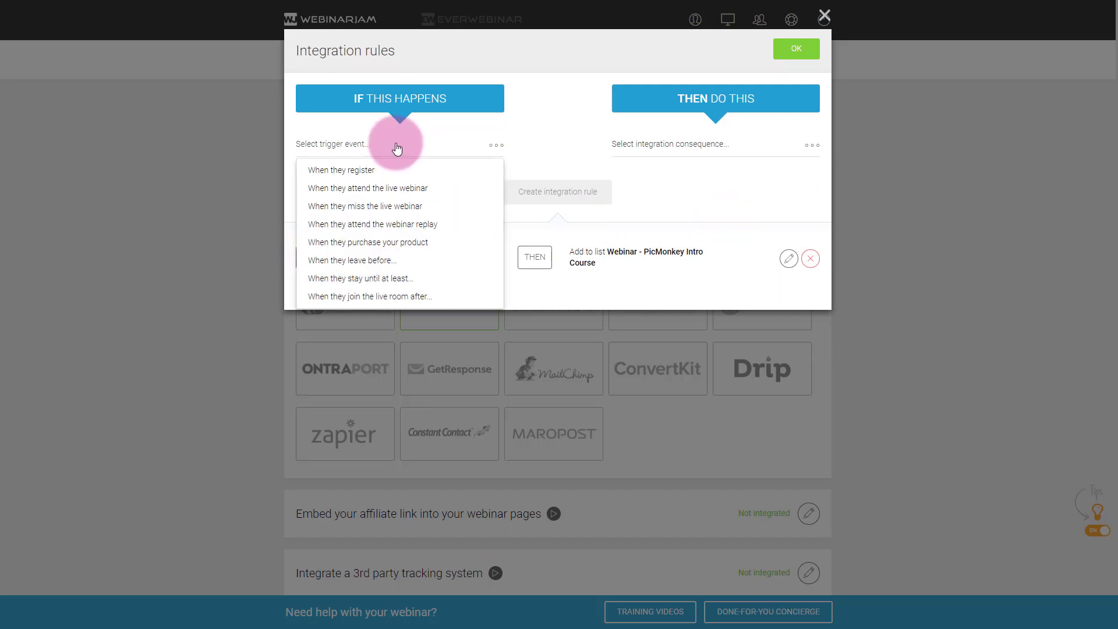
{"action": "left_click", "coordinate": [389, 189]}
{"action": "left_click", "coordinate": [741, 146]}
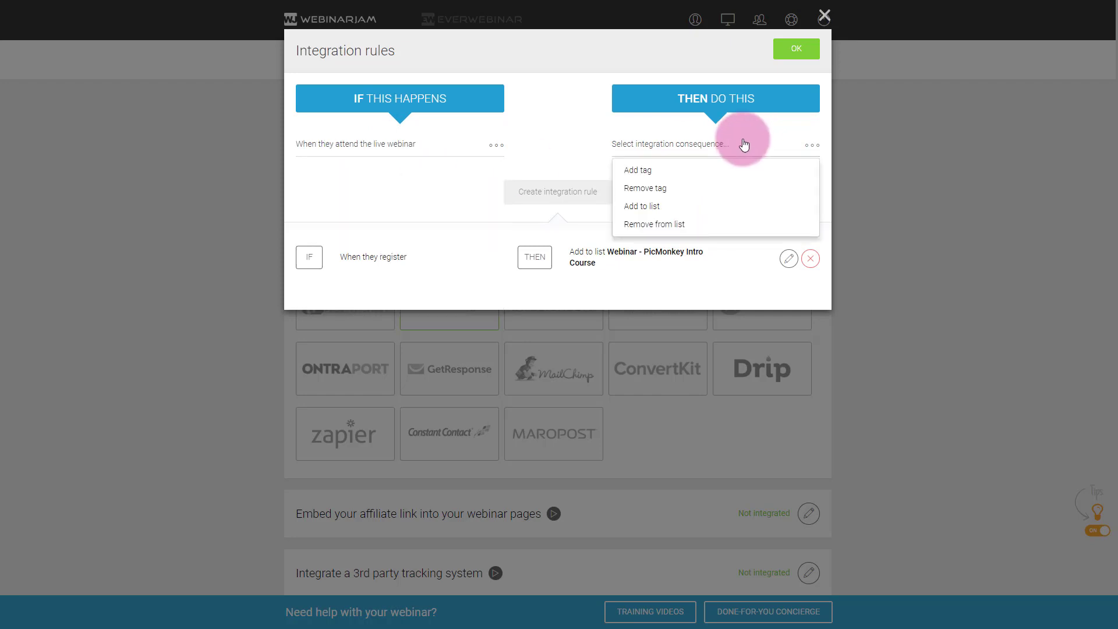
{"action": "left_click", "coordinate": [668, 172]}
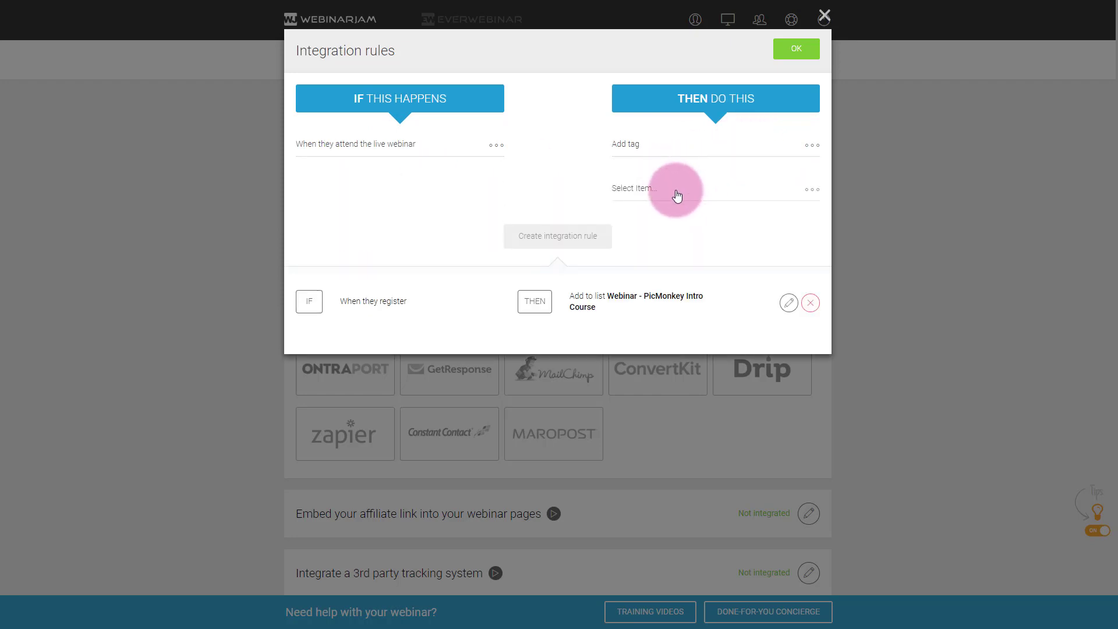
{"action": "left_click", "coordinate": [677, 197]}
{"action": "scroll", "coordinate": [751, 239], "scroll_direction": "down", "scroll_amount": 10}
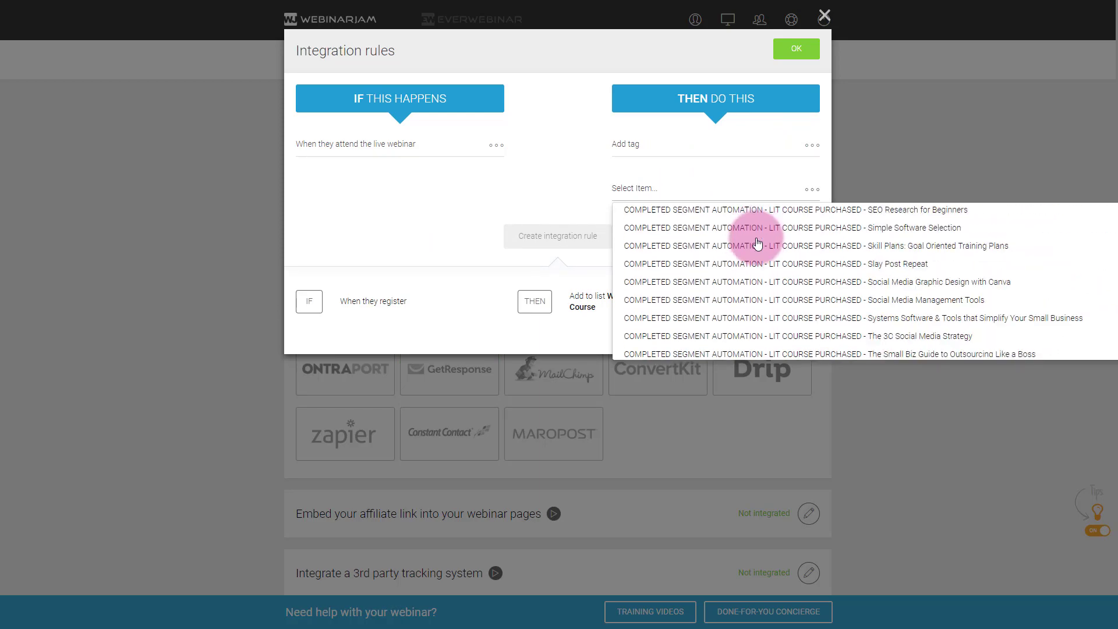
{"action": "scroll", "coordinate": [756, 243], "scroll_direction": "down", "scroll_amount": 15}
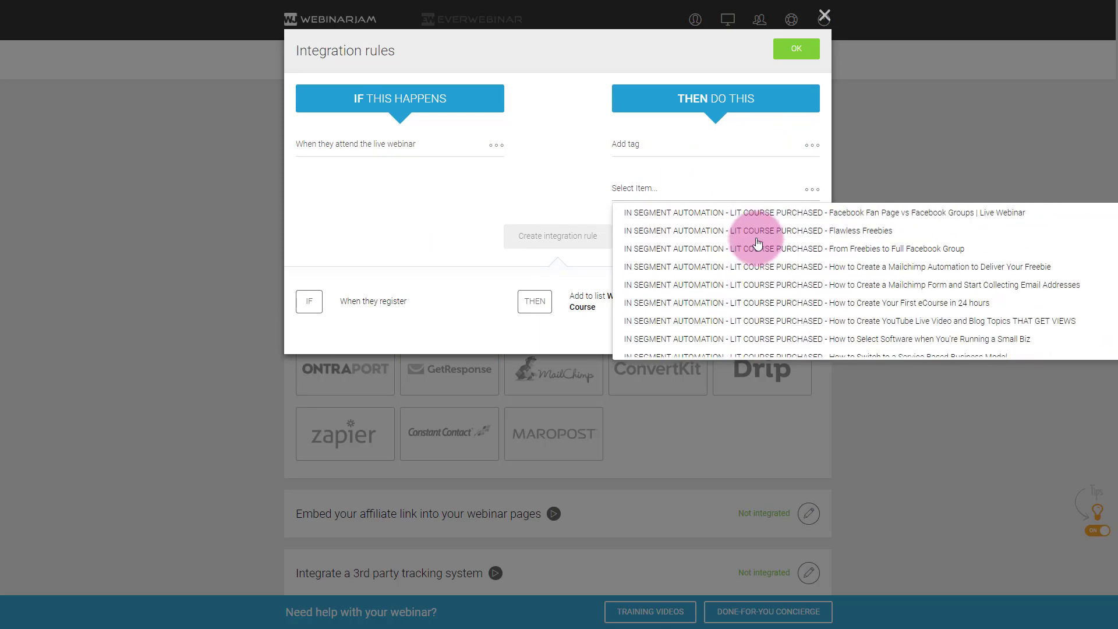
{"action": "scroll", "coordinate": [756, 243], "scroll_direction": "down", "scroll_amount": 10}
{"action": "scroll", "coordinate": [756, 243], "scroll_direction": "down", "scroll_amount": 20}
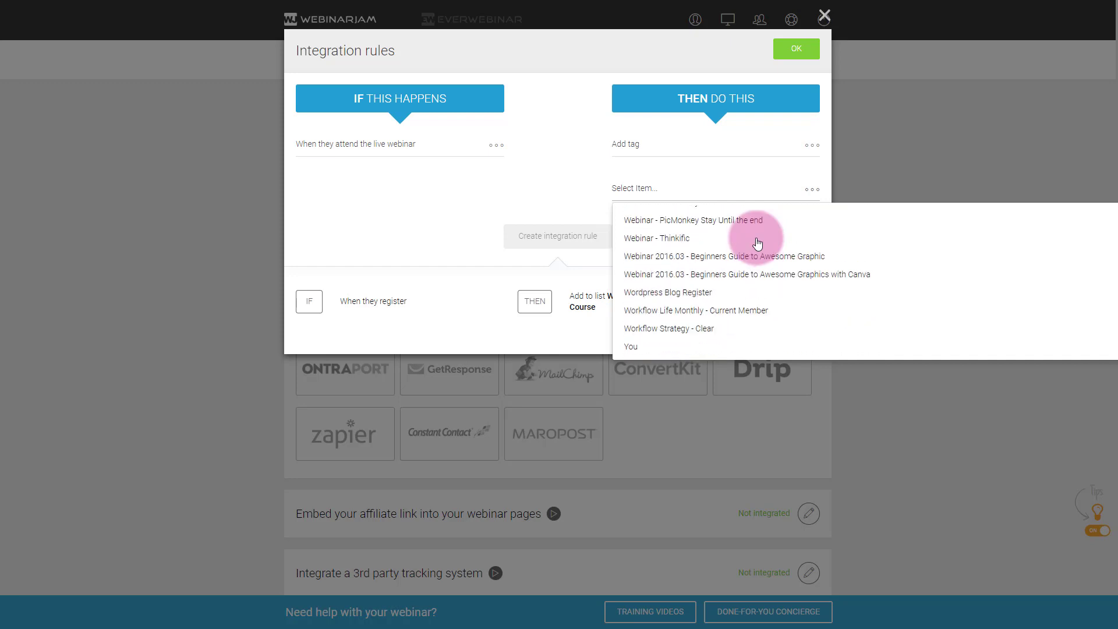
{"action": "scroll", "coordinate": [757, 243], "scroll_direction": "up", "scroll_amount": 3}
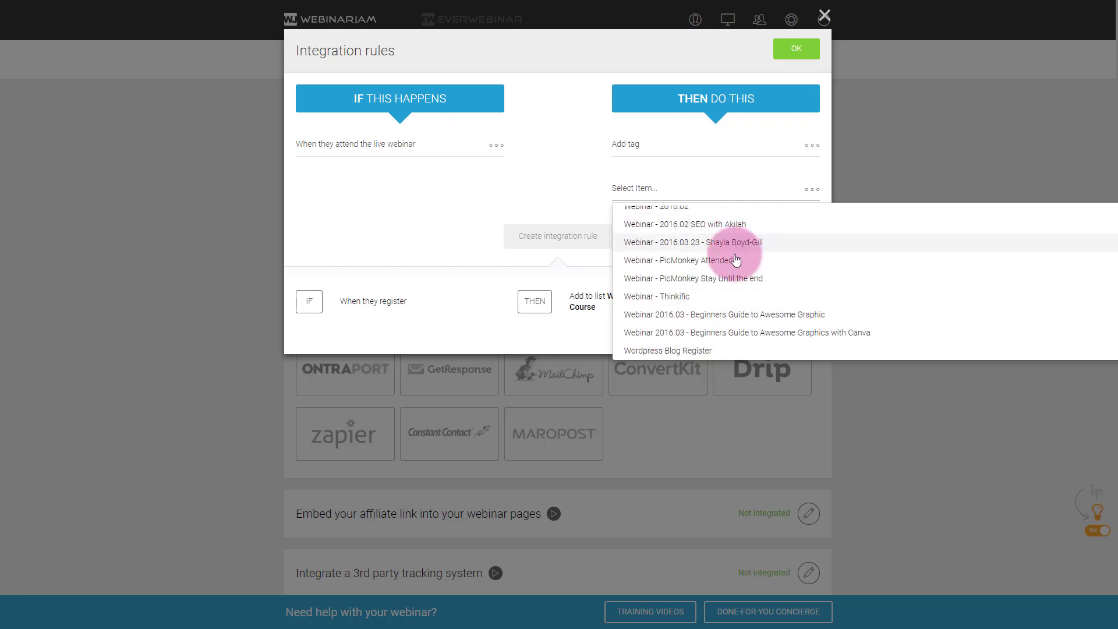
{"action": "left_click", "coordinate": [735, 260]}
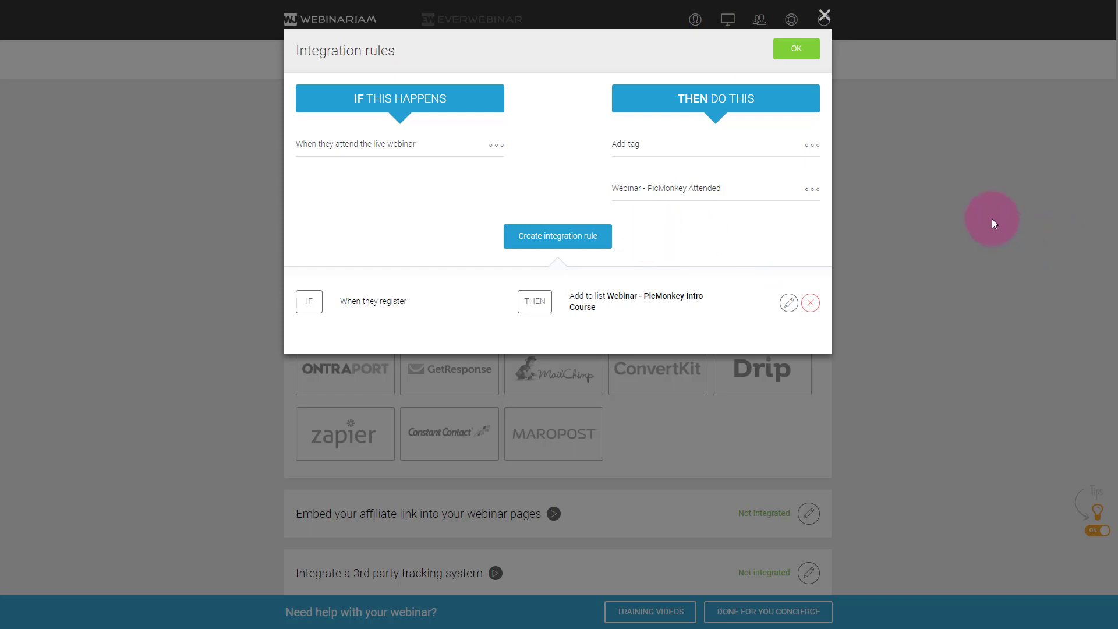
{"action": "left_click", "coordinate": [556, 241]}
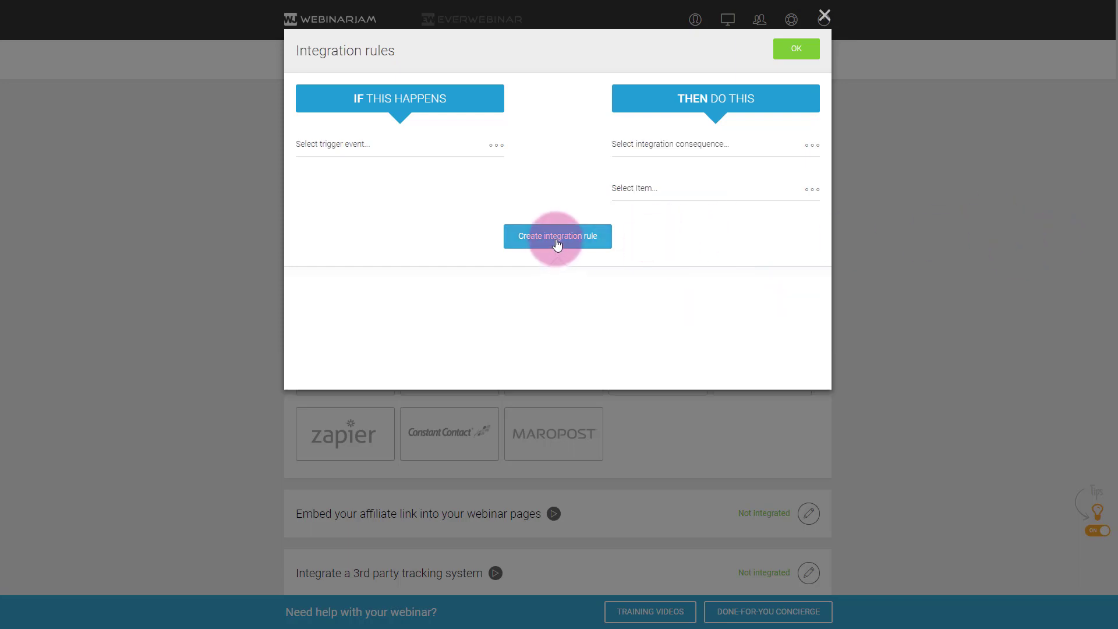
Set the rule trigger to 'When they stay until at least' 1 hr 00 min.
{"action": "left_click", "coordinate": [415, 149]}
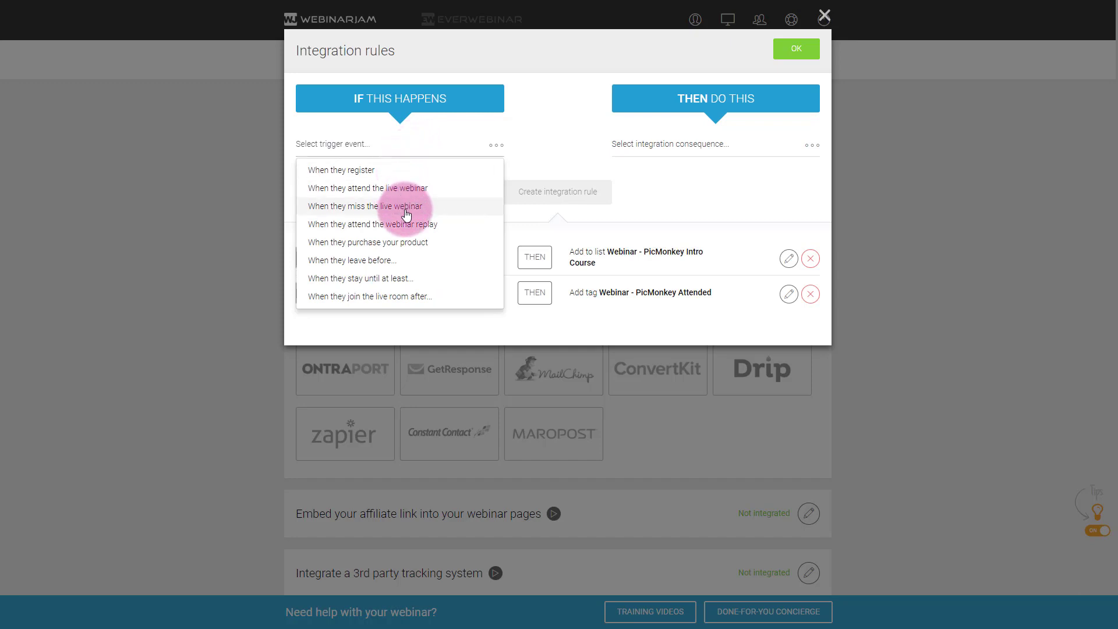
{"action": "left_click", "coordinate": [401, 280]}
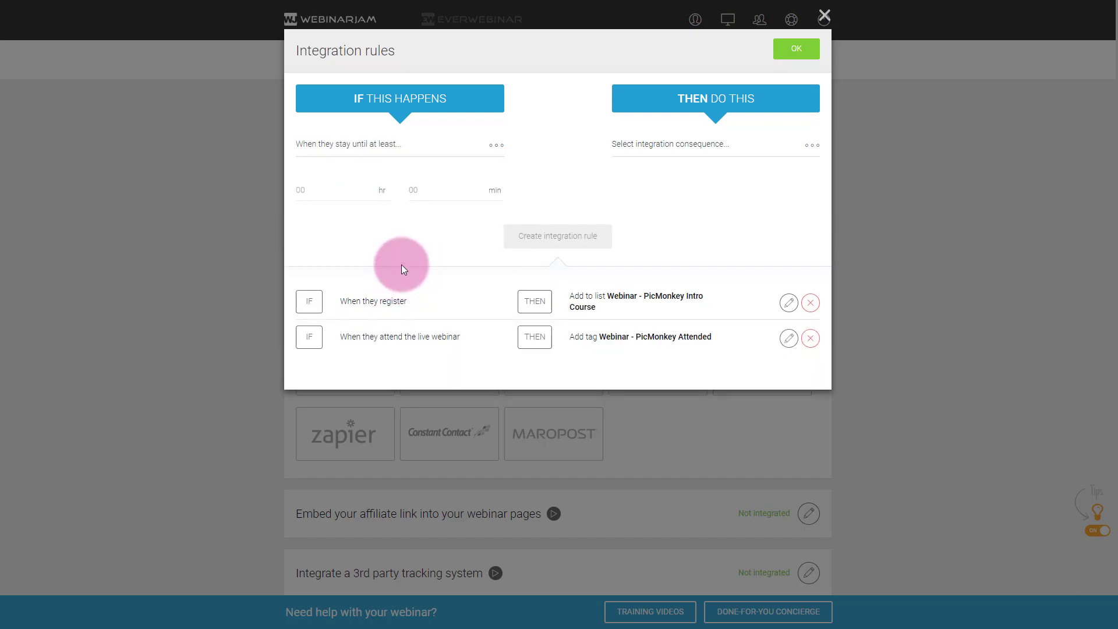
{"action": "left_click", "coordinate": [324, 194]}
{"action": "type", "text": "1"}
{"action": "left_click", "coordinate": [452, 190]}
{"action": "type", "text": "00"}
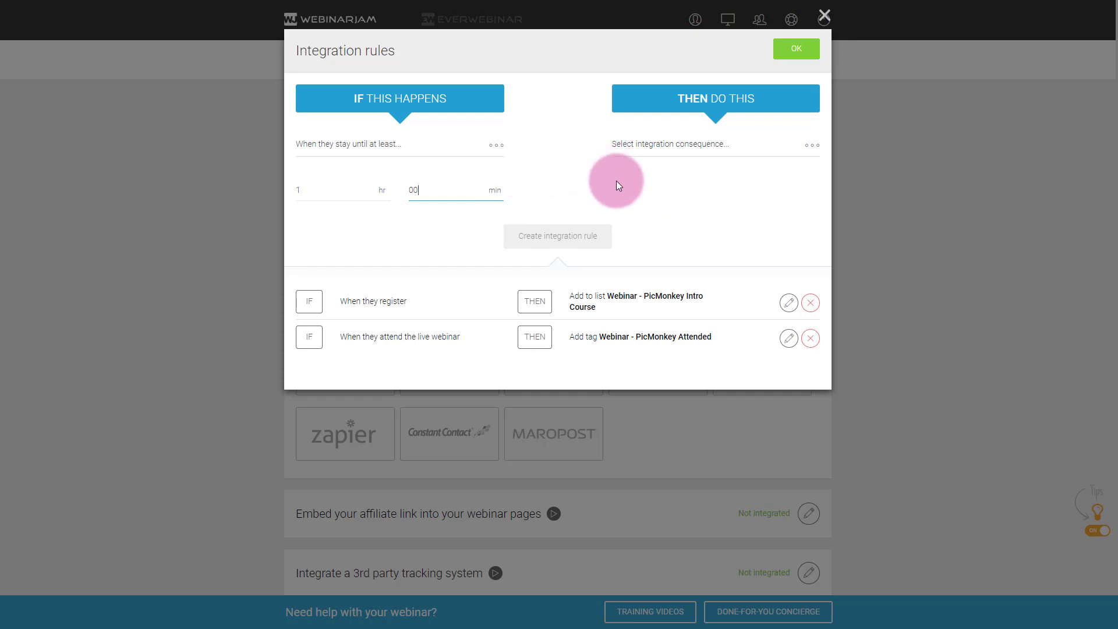
{"action": "left_click", "coordinate": [624, 189]}
Add tag 'Webinar - PicMonkey Stay Until the end' as the consequence and create the rule.
{"action": "left_click", "coordinate": [744, 145]}
{"action": "left_click", "coordinate": [710, 171]}
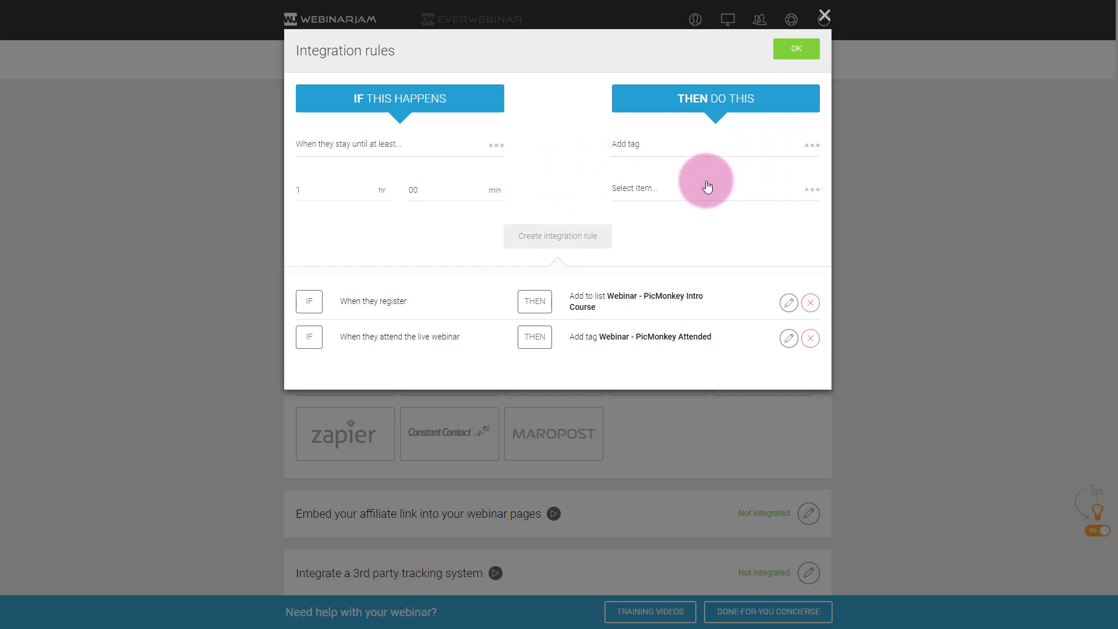
{"action": "left_click", "coordinate": [710, 185]}
{"action": "scroll", "coordinate": [837, 236], "scroll_direction": "down", "scroll_amount": 3}
{"action": "scroll", "coordinate": [838, 236], "scroll_direction": "up", "scroll_amount": 5}
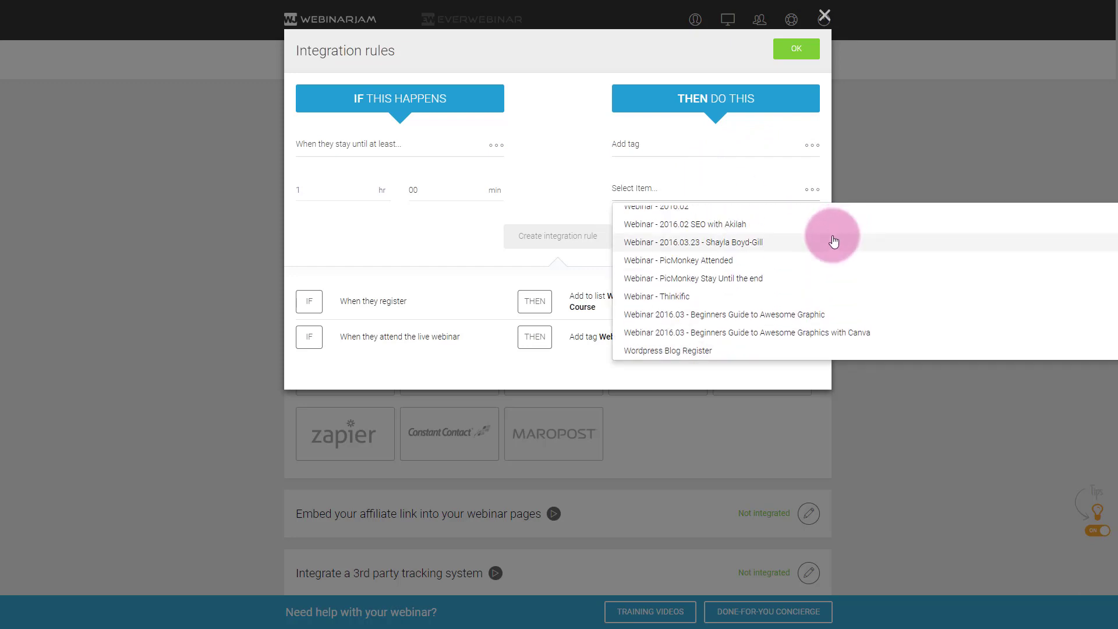
{"action": "left_click", "coordinate": [792, 279]}
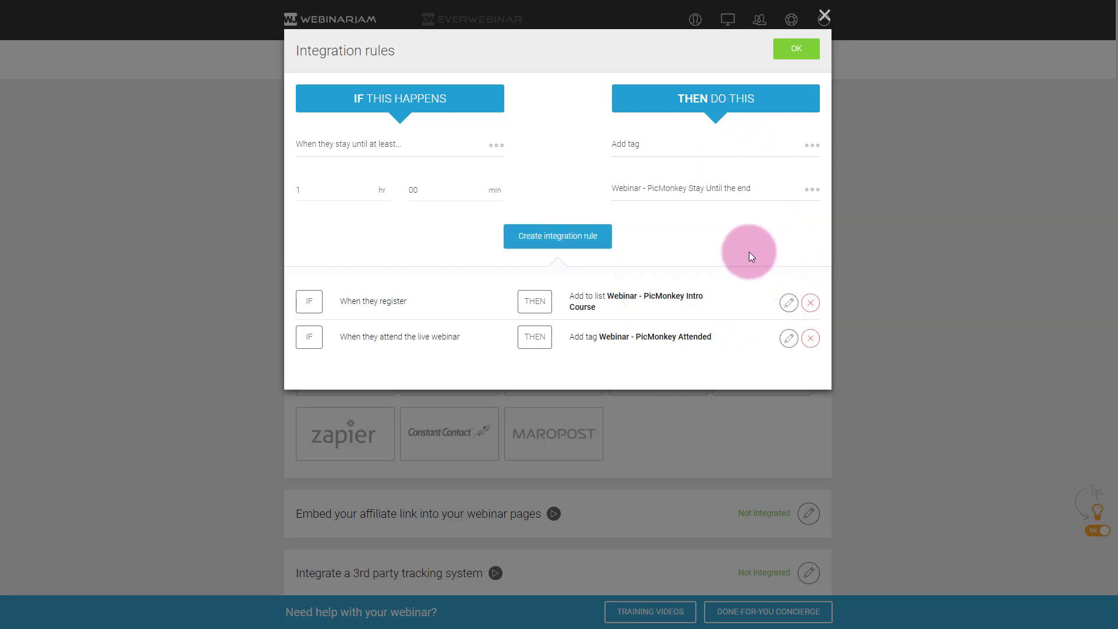
{"action": "left_click", "coordinate": [573, 237]}
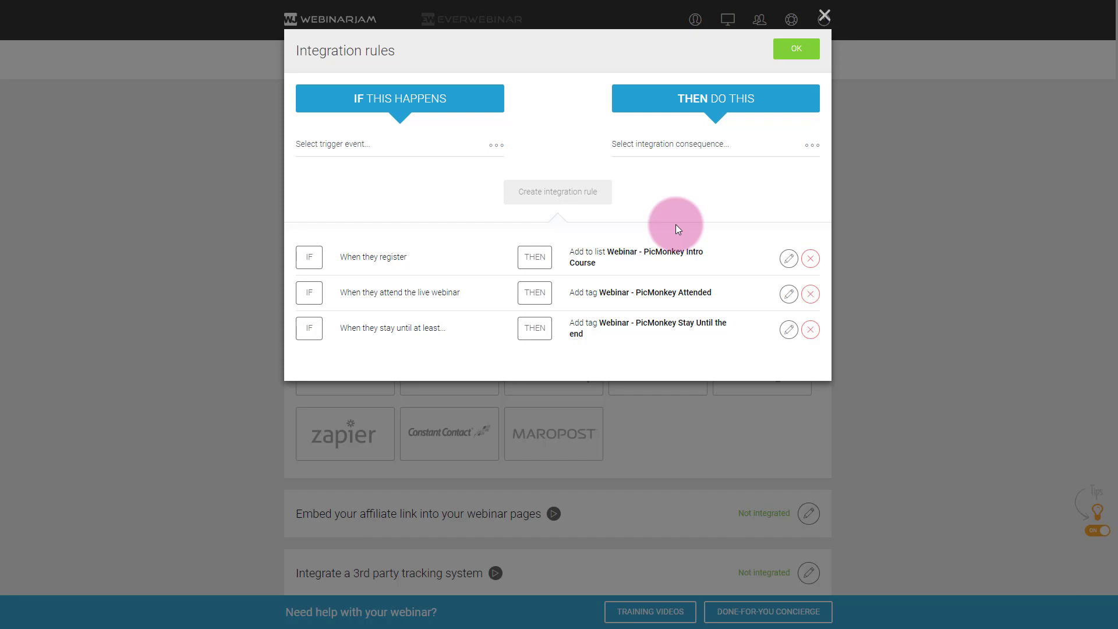
Save the three rules, confirm the ActiveCampaign integration, and open the affiliate link settings.
{"action": "left_click", "coordinate": [802, 46]}
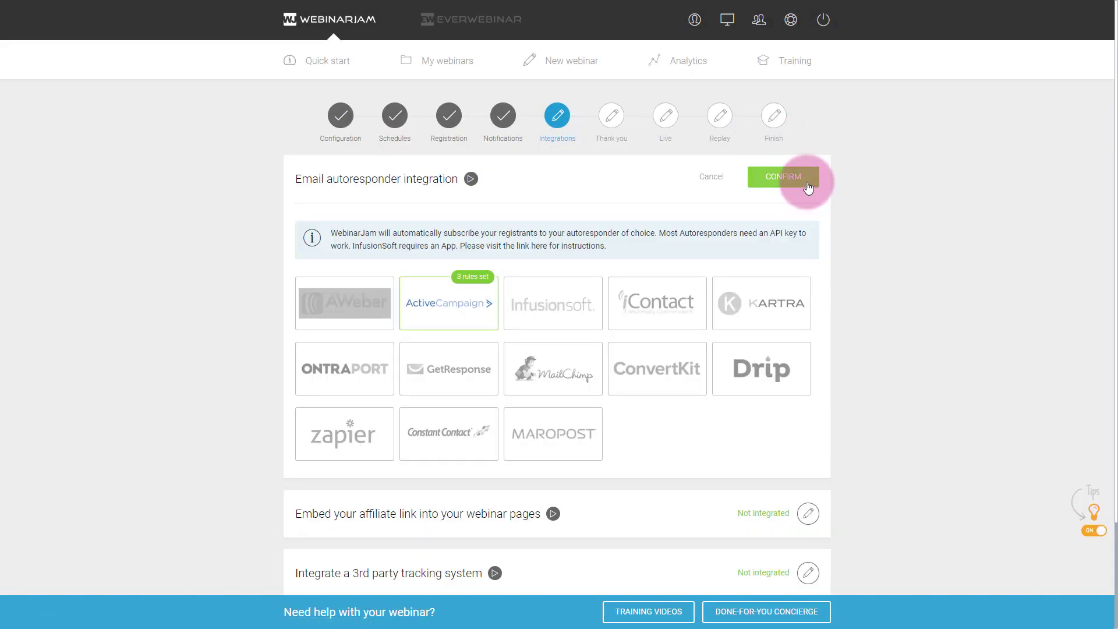
{"action": "left_click", "coordinate": [808, 185]}
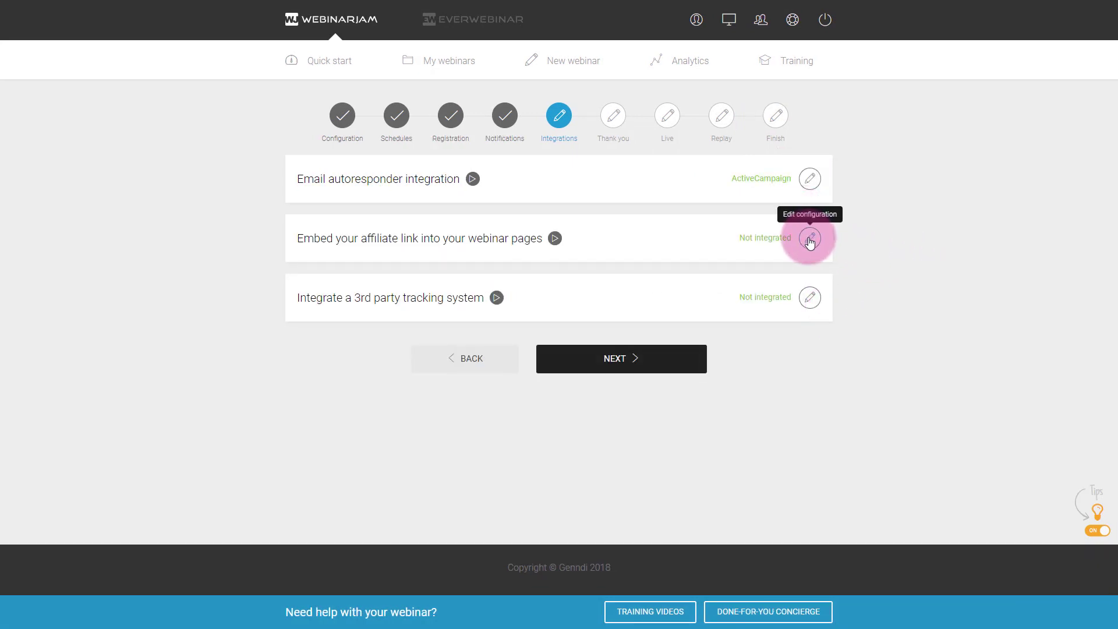
{"action": "left_click", "coordinate": [809, 240]}
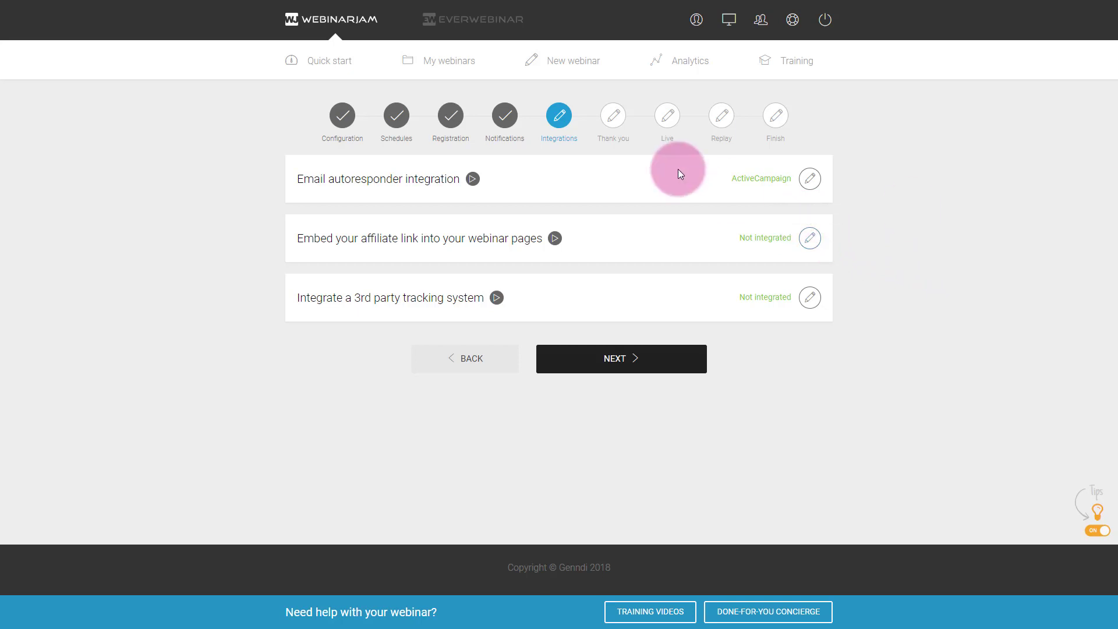
{"action": "left_click", "coordinate": [808, 238]}
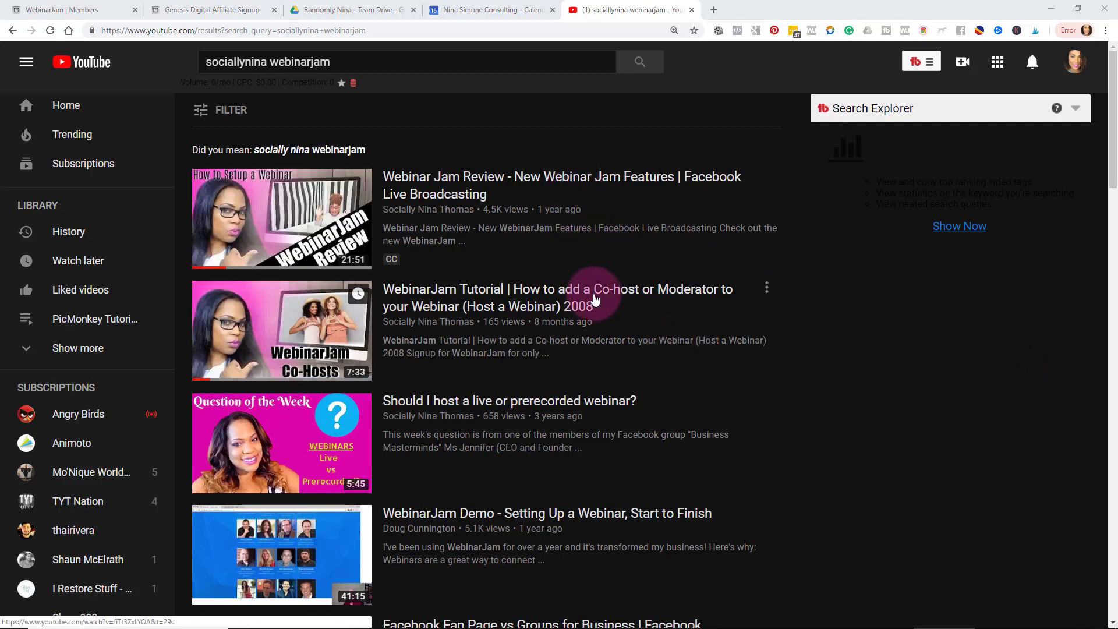
{"action": "scroll", "coordinate": [896, 353], "scroll_direction": "down", "scroll_amount": 1}
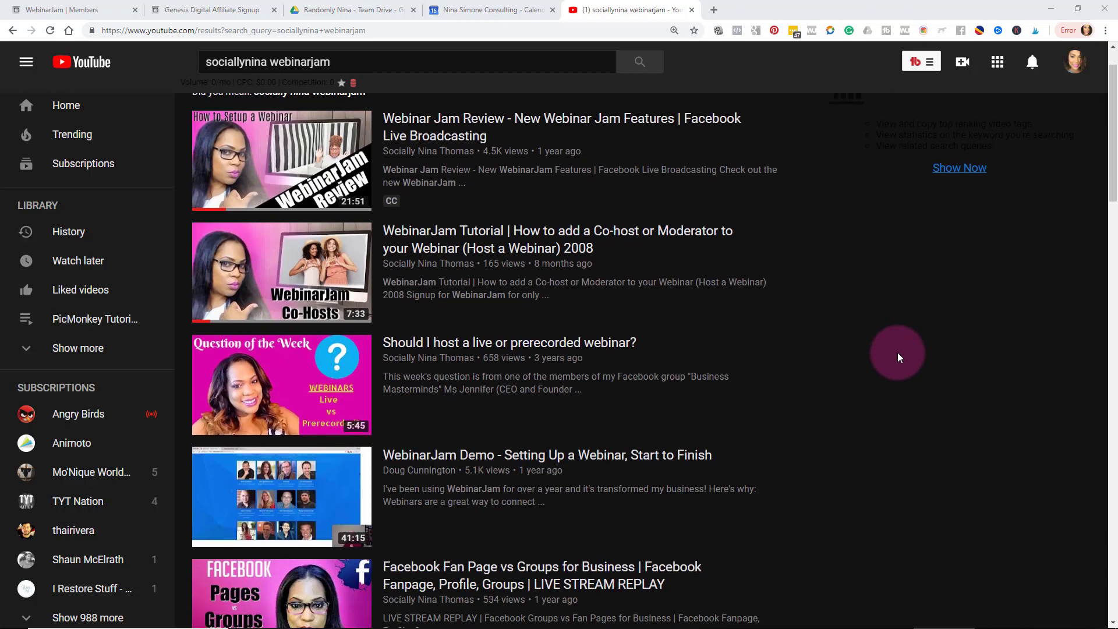
{"action": "scroll", "coordinate": [897, 353], "scroll_direction": "down", "scroll_amount": 7}
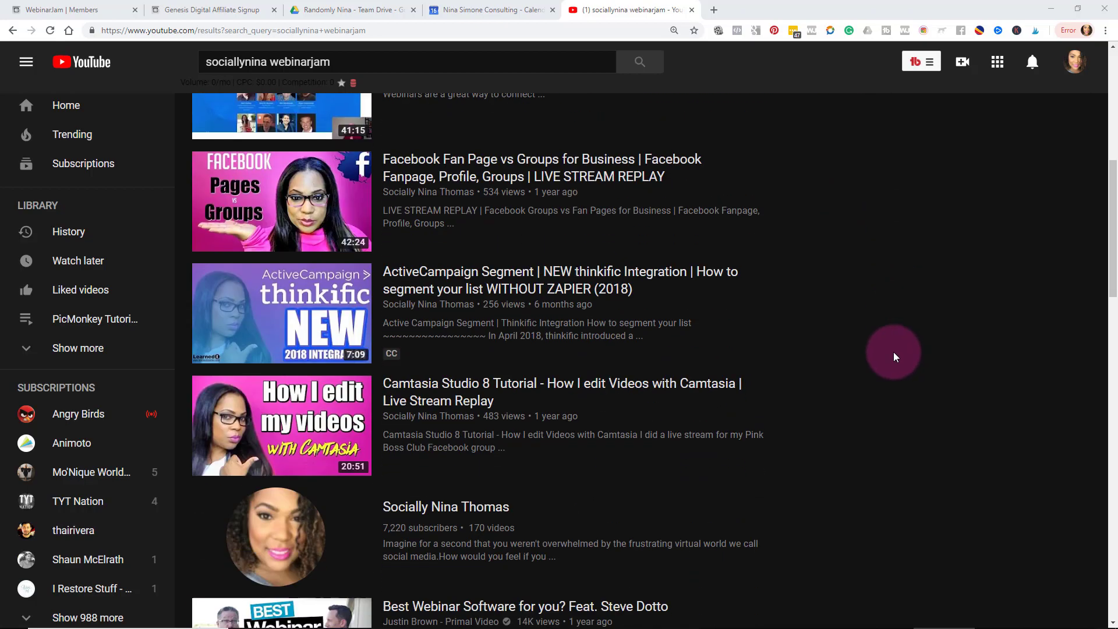
{"action": "scroll", "coordinate": [893, 351], "scroll_direction": "down", "scroll_amount": 5}
{"action": "scroll", "coordinate": [893, 352], "scroll_direction": "up", "scroll_amount": 10}
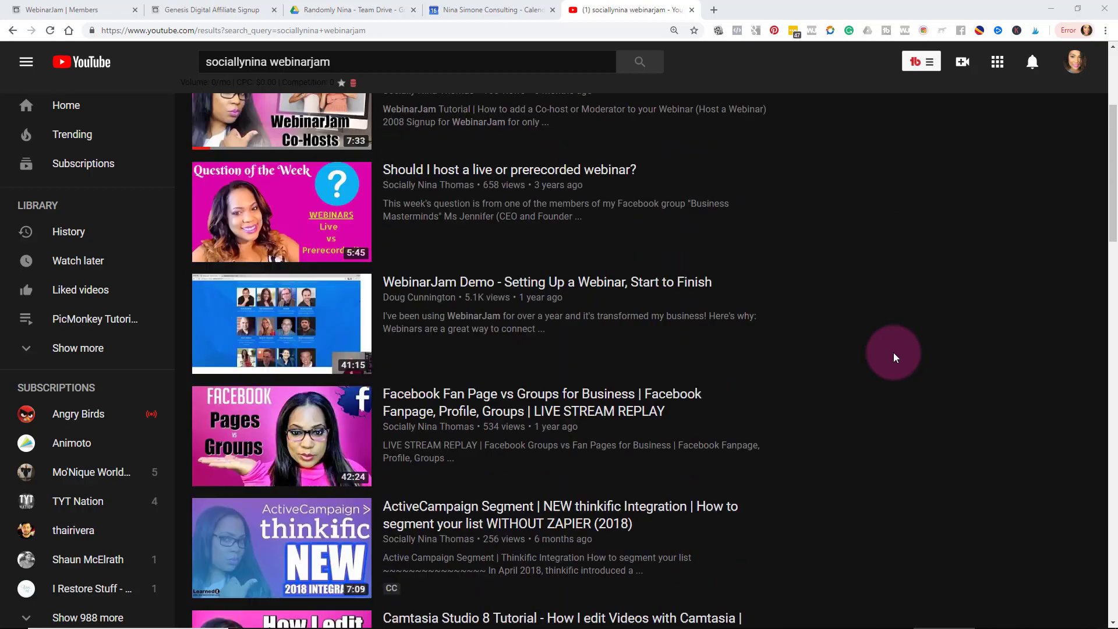
{"action": "scroll", "coordinate": [893, 352], "scroll_direction": "up", "scroll_amount": 3}
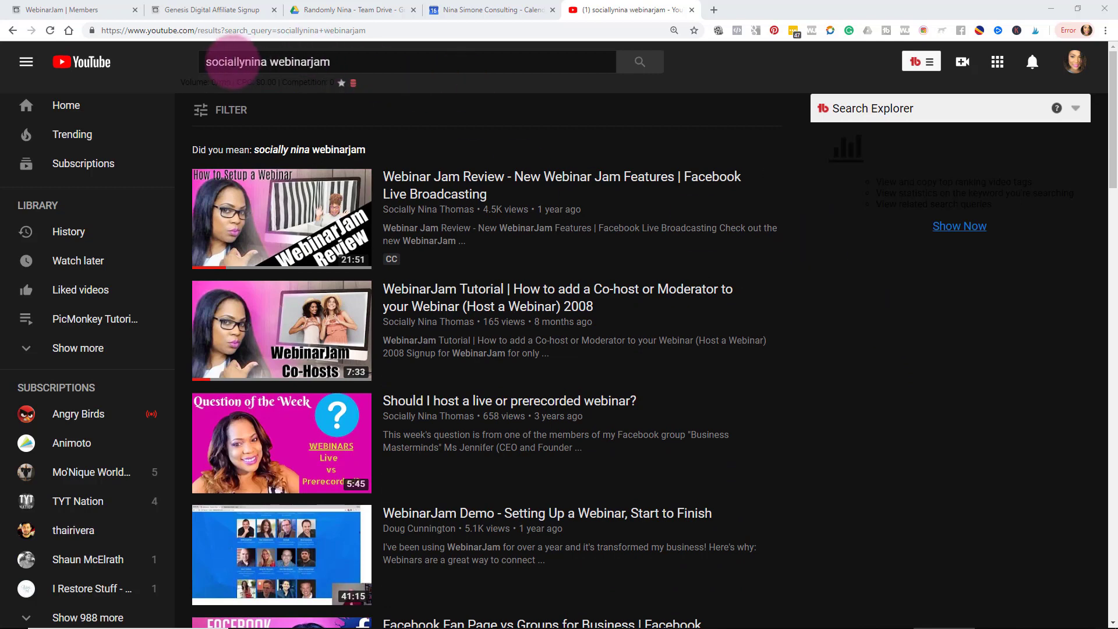
{"action": "left_click_drag", "start_coordinate": [207, 61], "coordinate": [266, 62]}
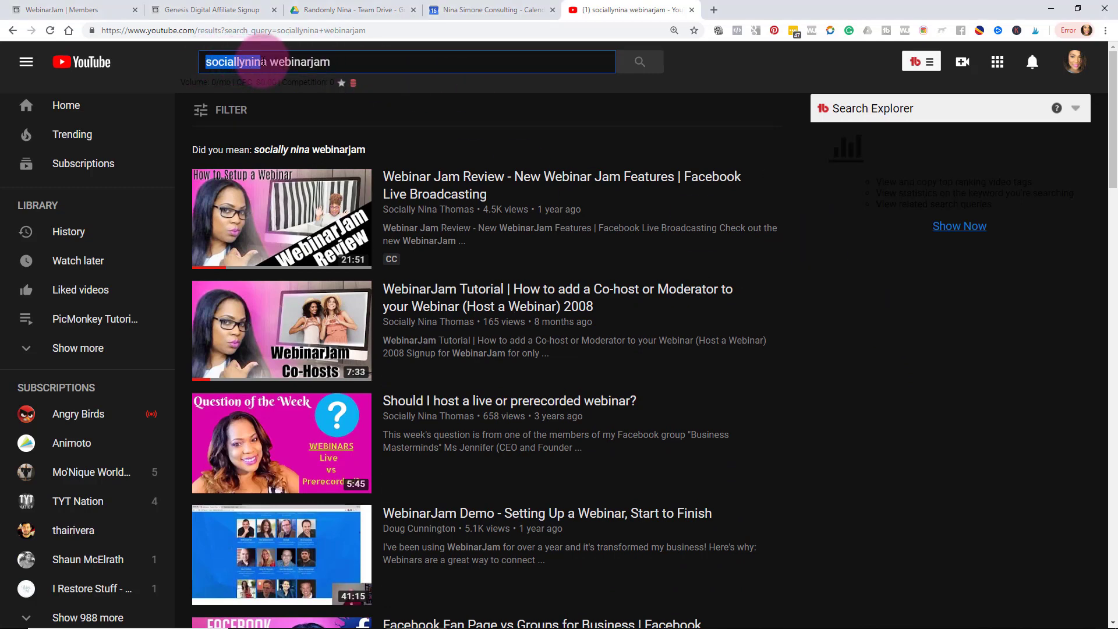
{"action": "left_click", "coordinate": [314, 61]}
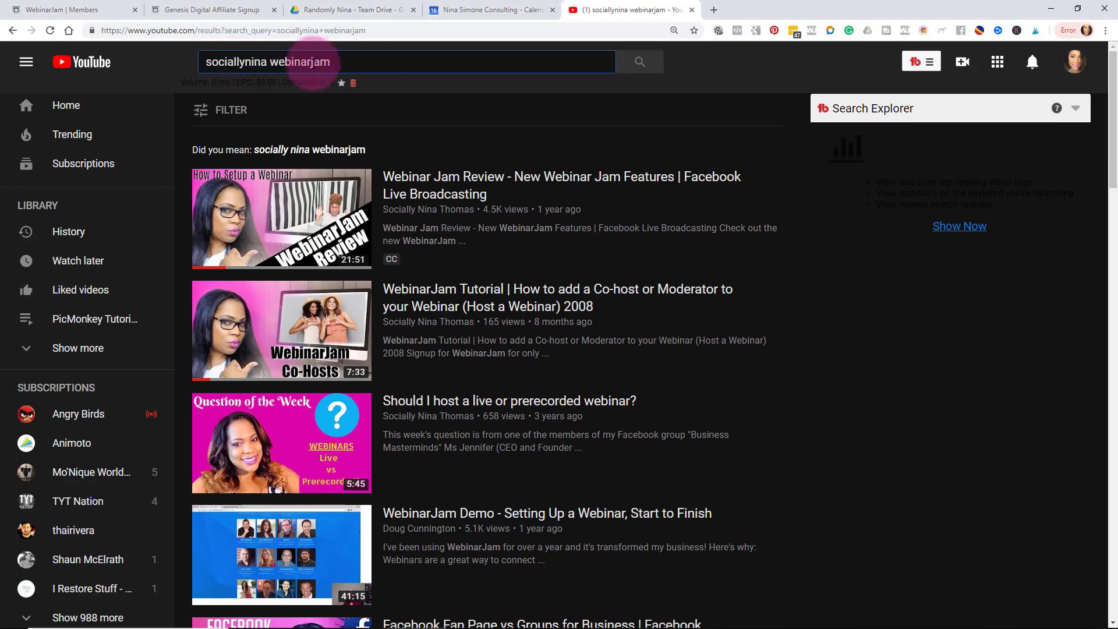